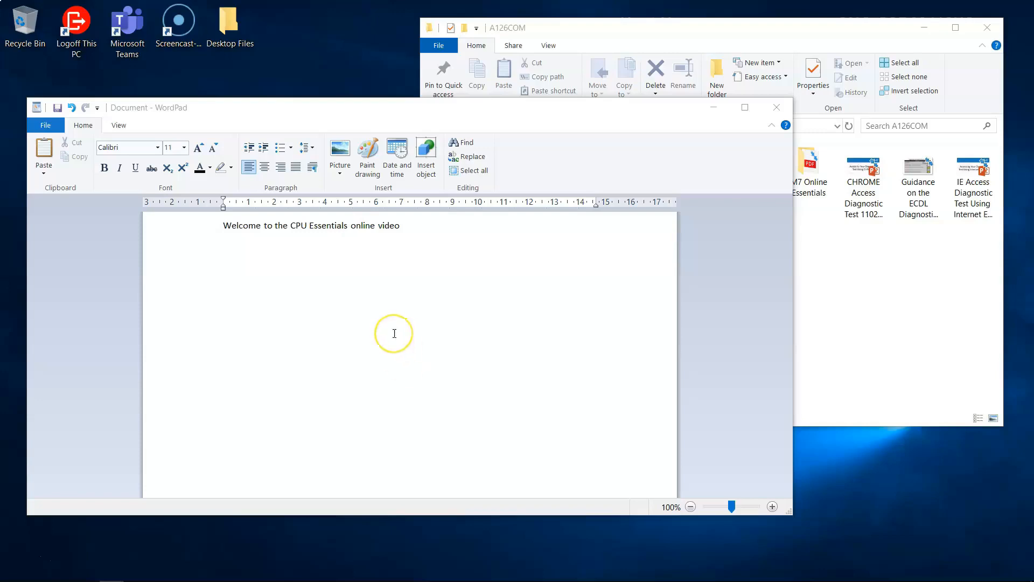
Step: Search Windows for "file" to open a new File Explorer window and display the Desktop folder
{"action": "mouse_move", "coordinate": [344, 575]}
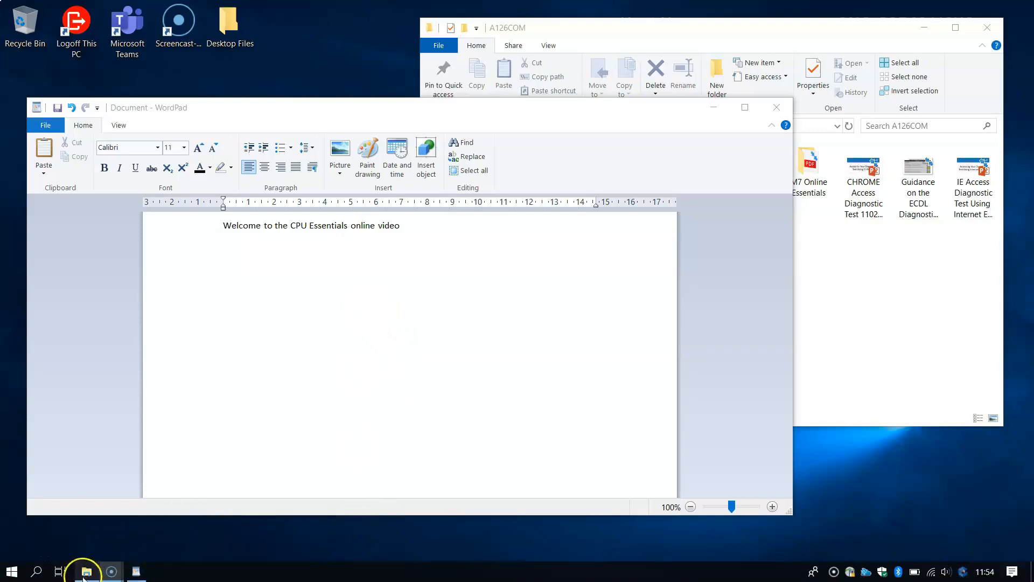
{"action": "mouse_move", "coordinate": [87, 573]}
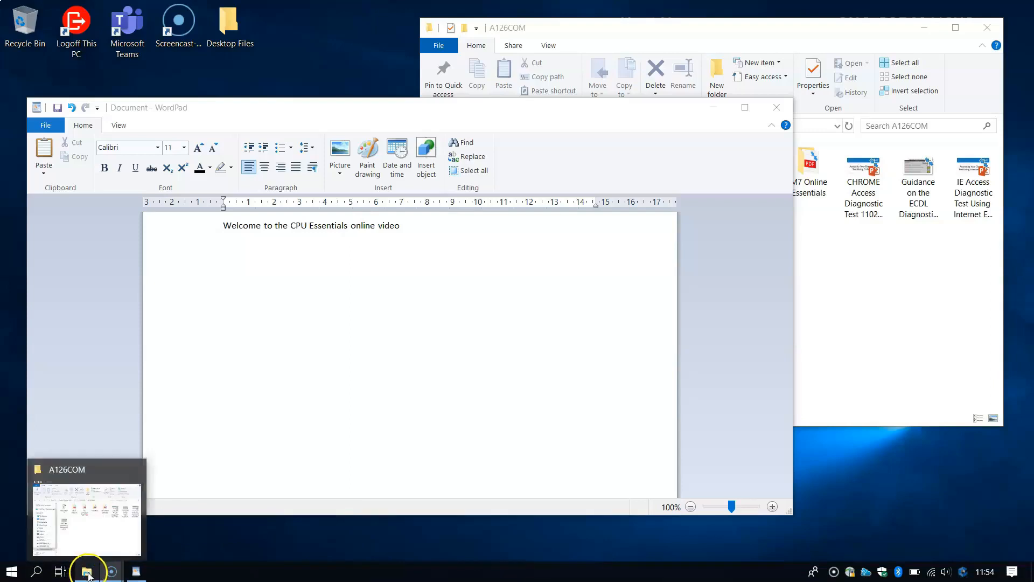
{"action": "left_click", "coordinate": [38, 572]}
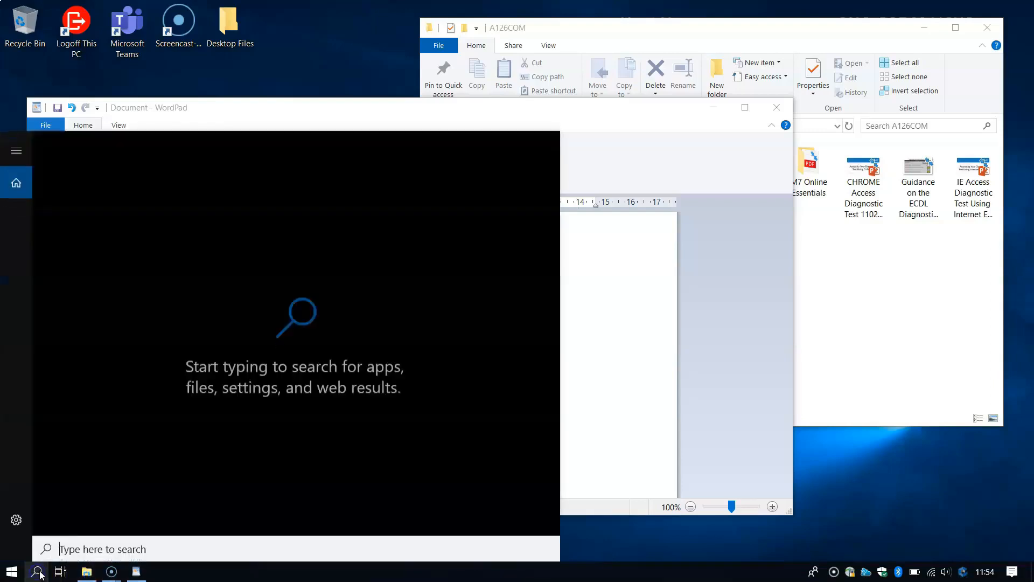
{"action": "type", "text": "file"}
{"action": "left_click", "coordinate": [112, 220]}
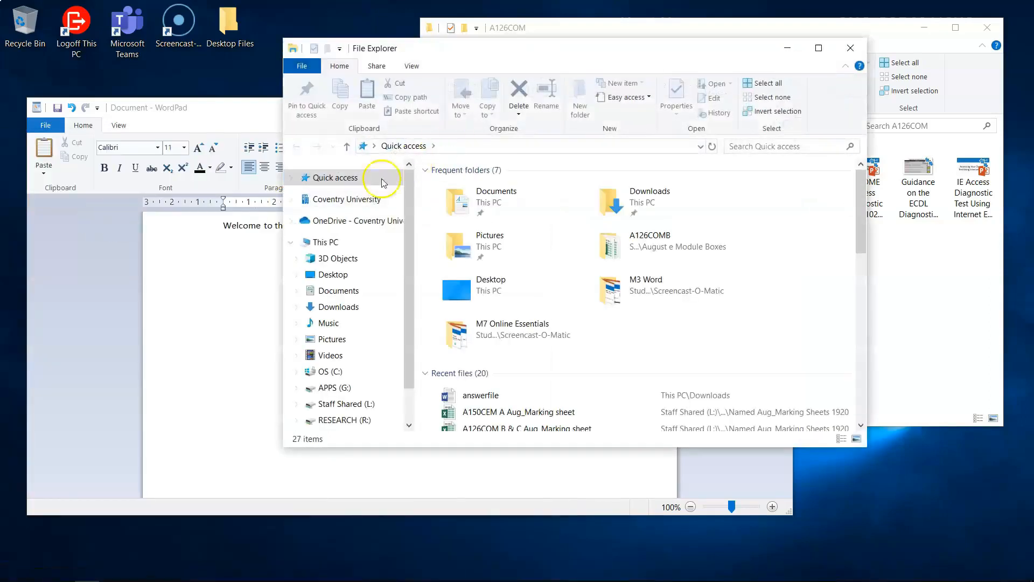
{"action": "left_click", "coordinate": [328, 274]}
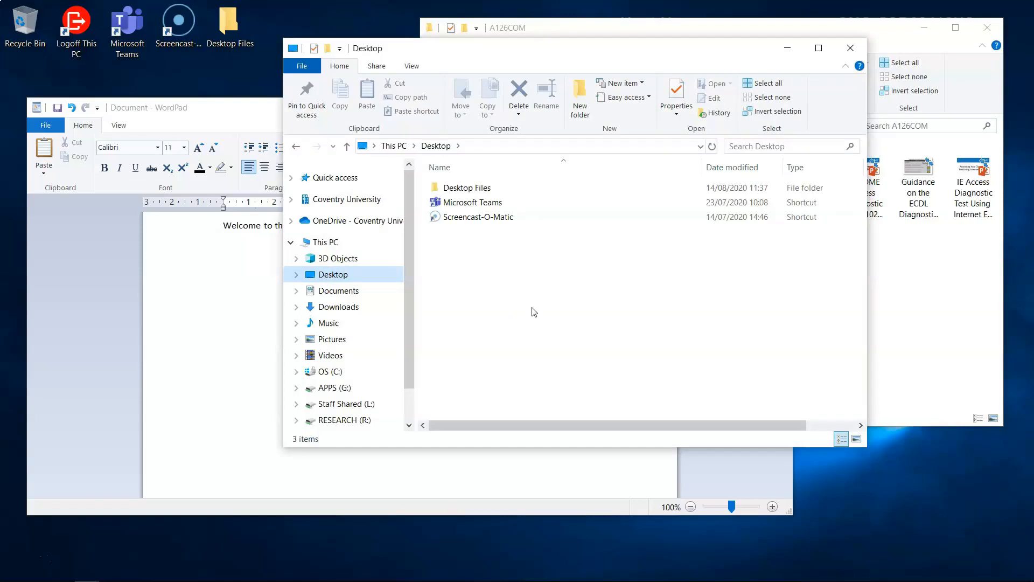
Step: Close the File Explorer window showing the Desktop folder
{"action": "key", "text": "super"}
{"action": "key", "text": "super"}
{"action": "key", "text": "alt"}
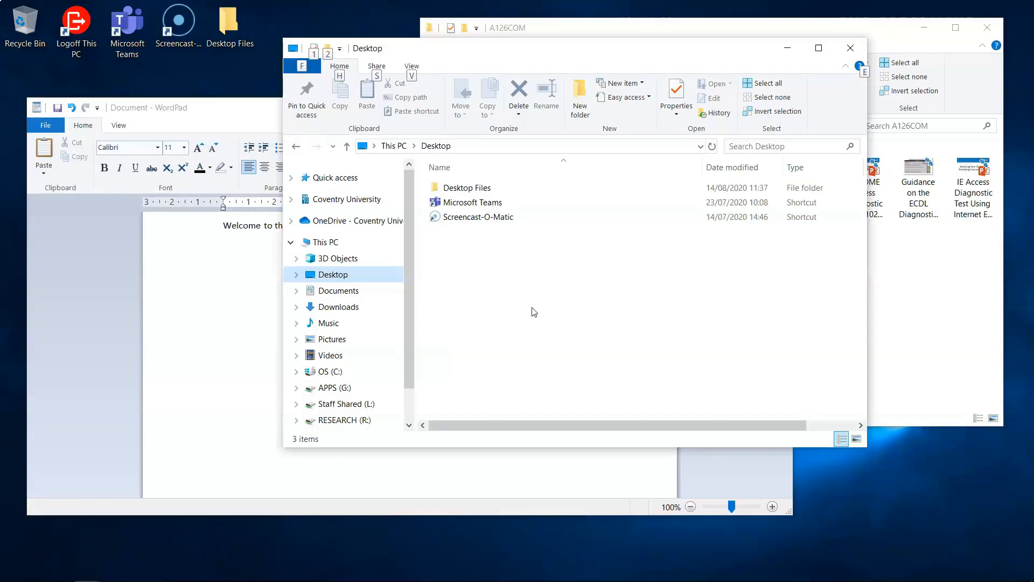
{"action": "key", "text": "alt+F4"}
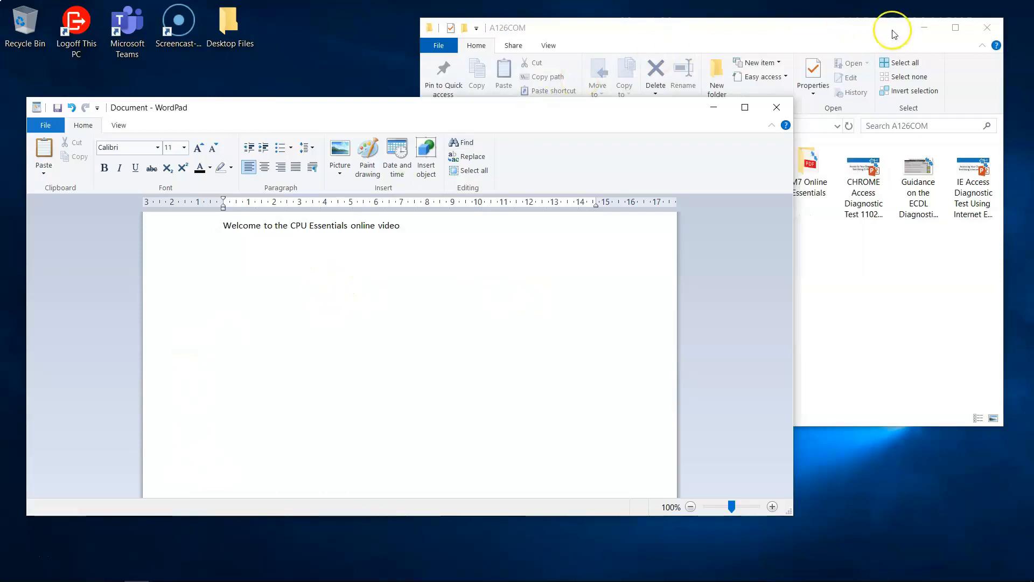
Step: Bring the A126COM folder window to the front and maximize it
{"action": "left_click", "coordinate": [749, 33]}
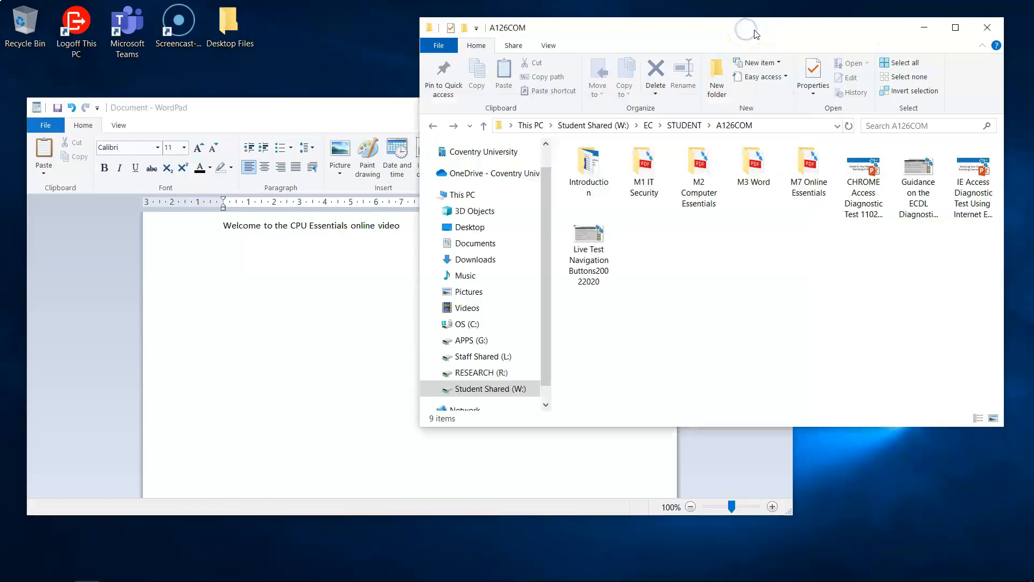
{"action": "double_click", "coordinate": [596, 31]}
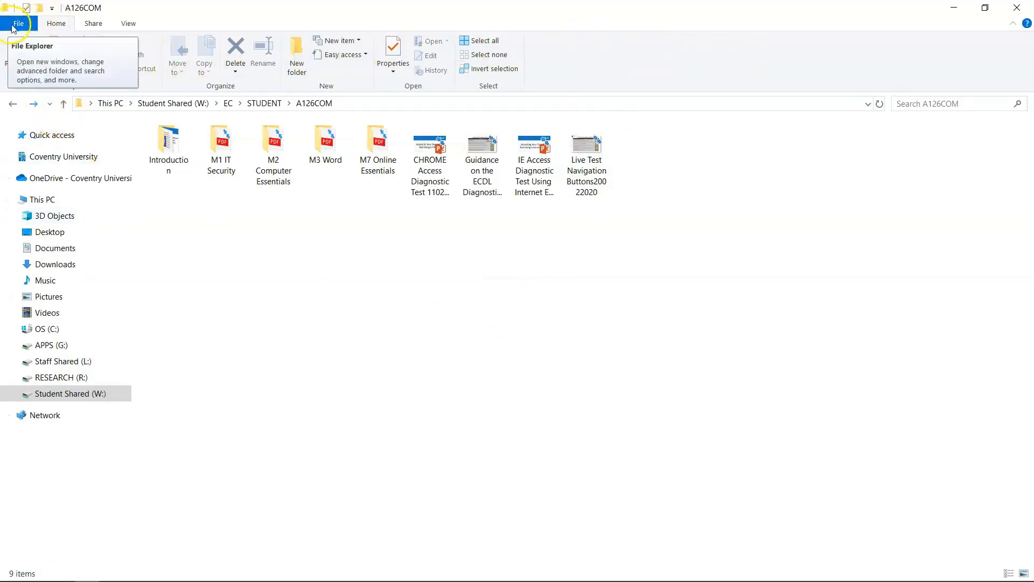
Step: Examine the File, Home, Share and View commands of the A126COM folder and the options for its empty area
{"action": "left_click", "coordinate": [59, 24]}
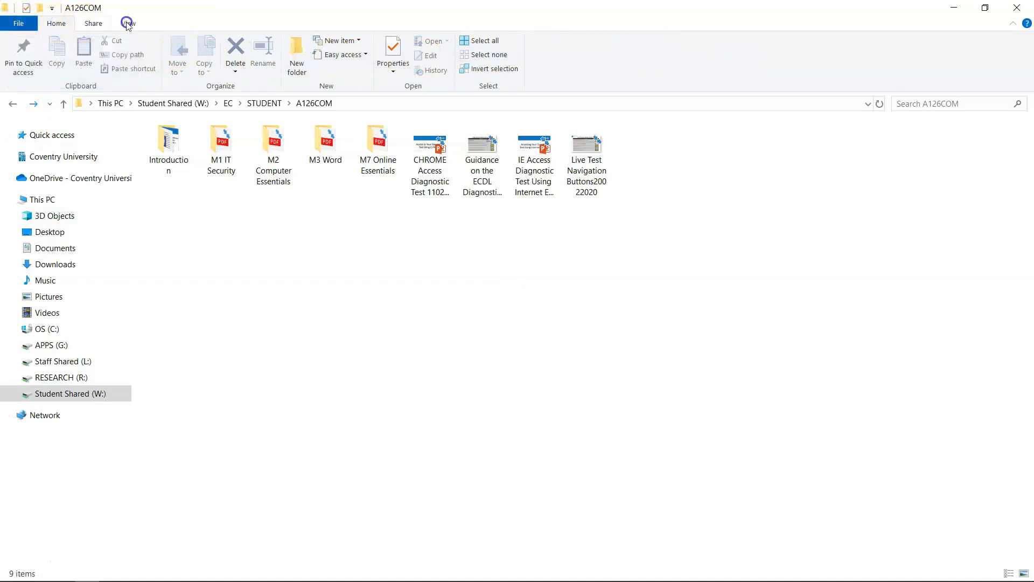
{"action": "left_click", "coordinate": [128, 23]}
{"action": "left_click", "coordinate": [56, 23]}
{"action": "left_click", "coordinate": [89, 24]}
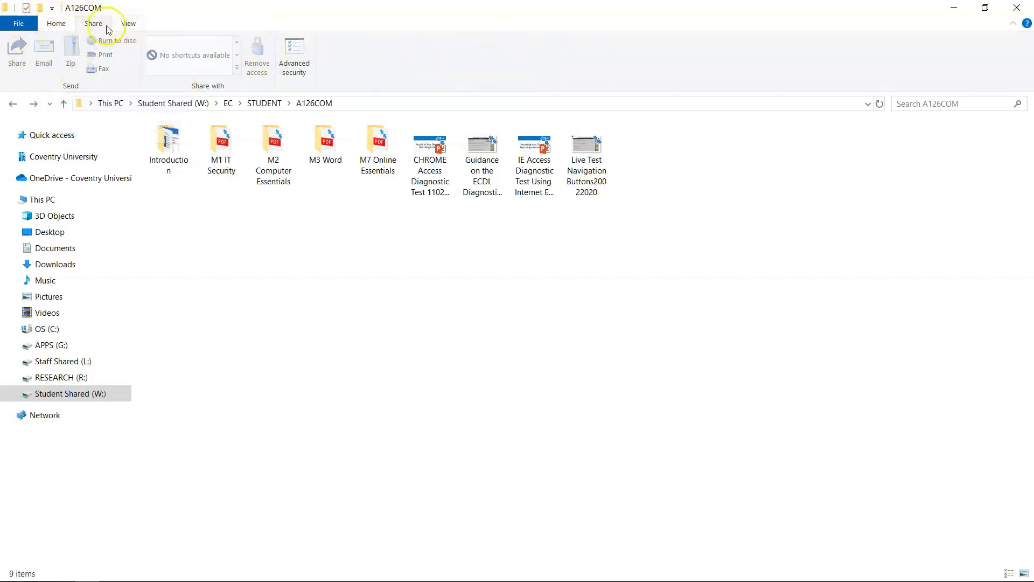
{"action": "left_click", "coordinate": [59, 25]}
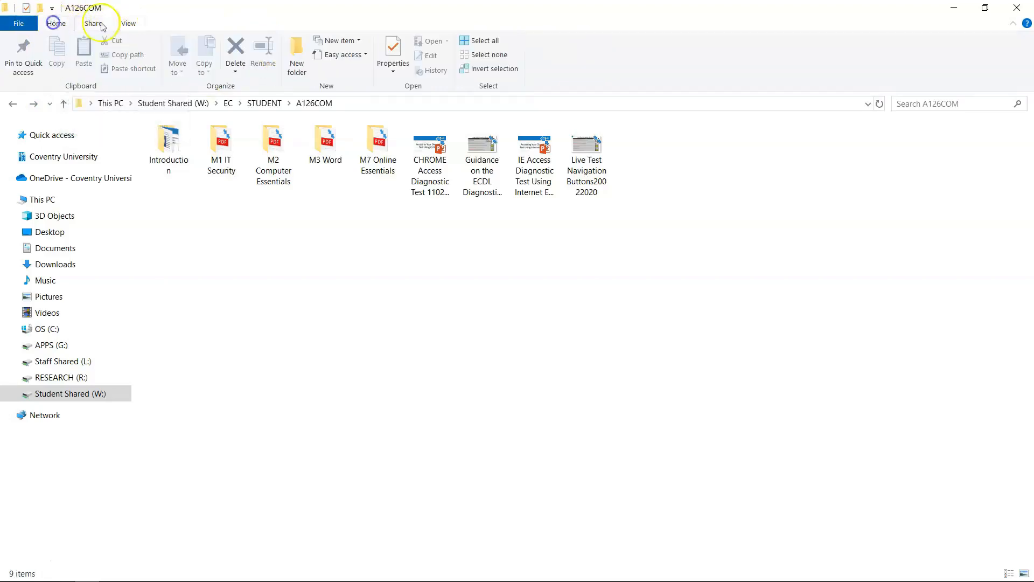
{"action": "left_click", "coordinate": [12, 27]}
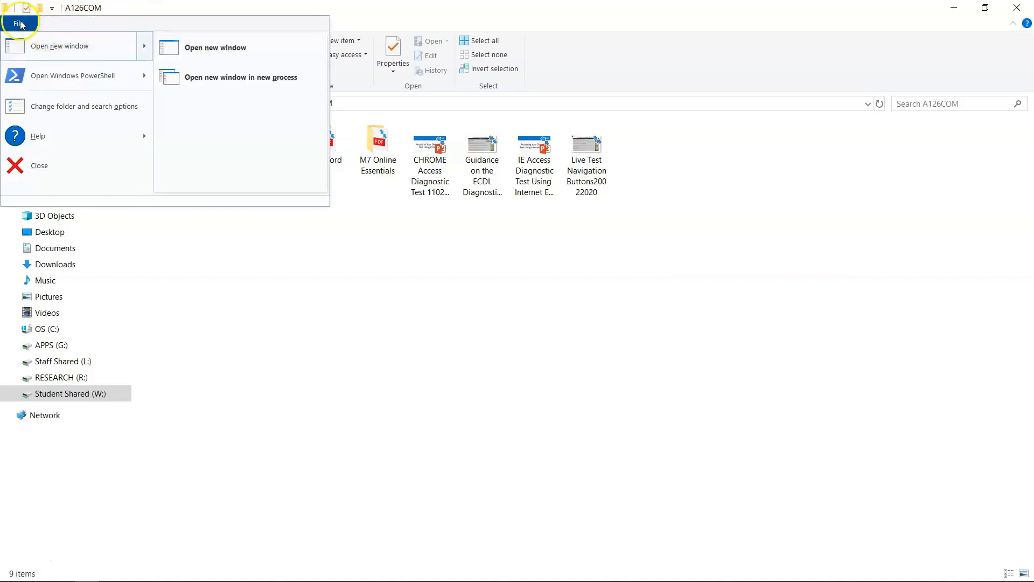
{"action": "left_click", "coordinate": [20, 24]}
{"action": "left_click", "coordinate": [124, 23]}
{"action": "left_click", "coordinate": [54, 27]}
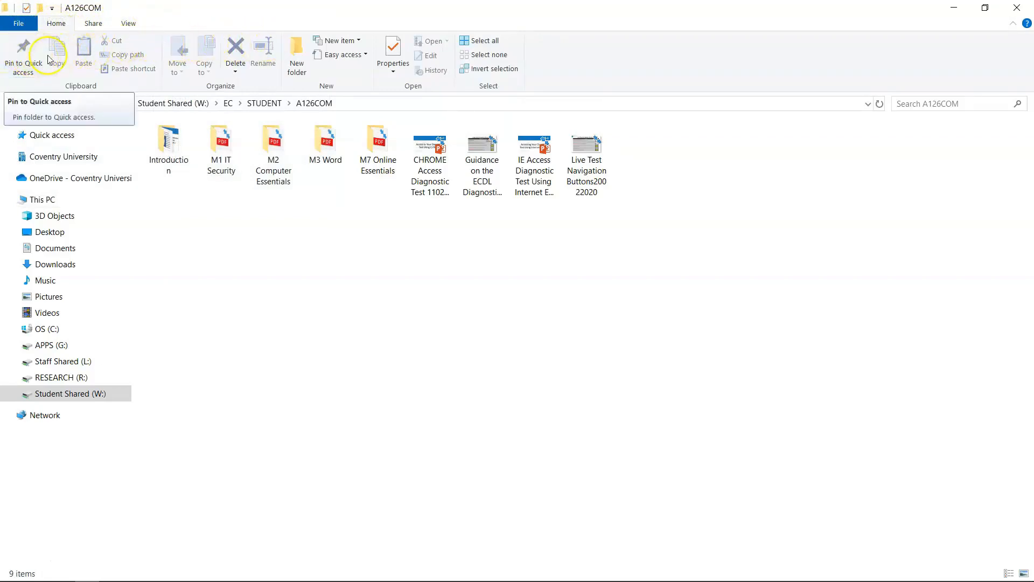
{"action": "right_click", "coordinate": [188, 234]}
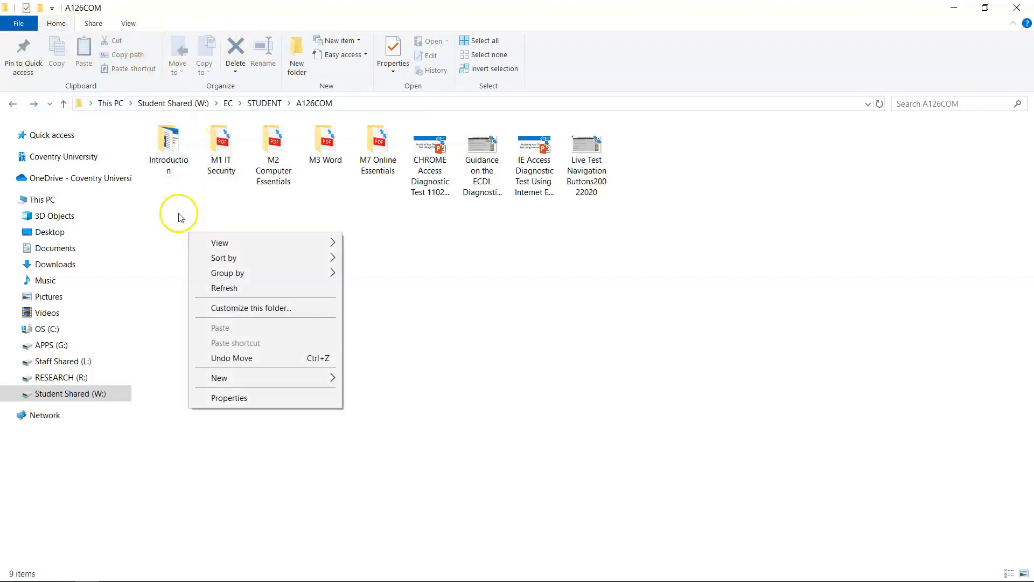
{"action": "left_click", "coordinate": [180, 217]}
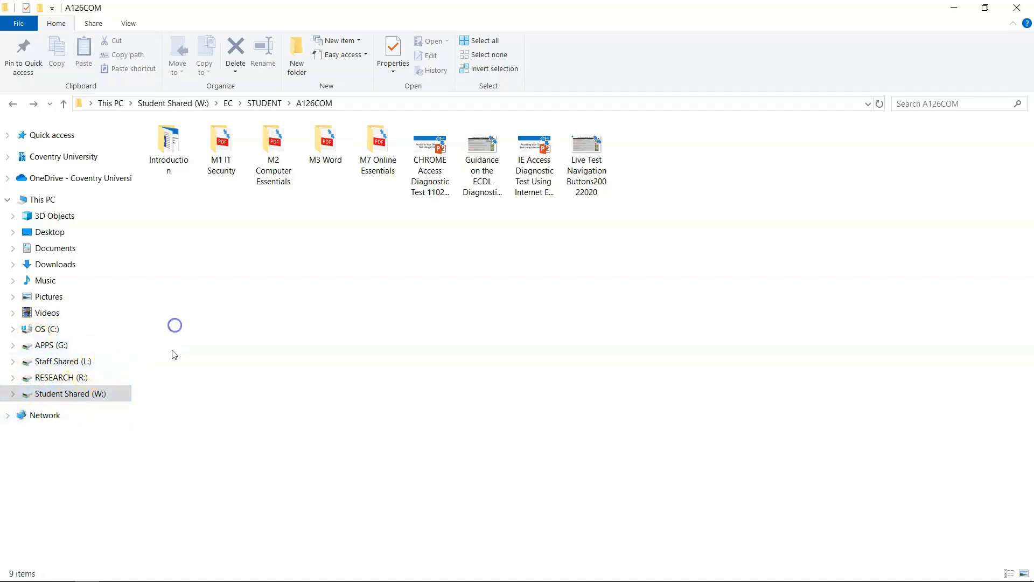
Step: Restore the maximized A126COM window to its smaller size and make it slightly taller
{"action": "left_click_drag", "start_coordinate": [366, 6], "coordinate": [620, 16]}
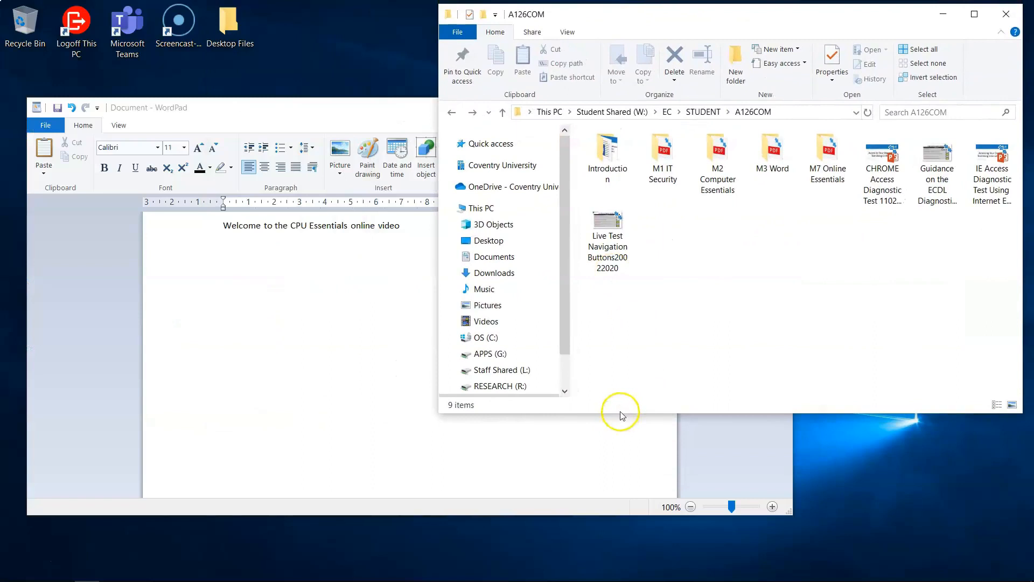
{"action": "left_click_drag", "start_coordinate": [619, 413], "coordinate": [613, 426]}
Step: Minimize the WordPad document and reposition the A126COM folder window on the desktop
{"action": "left_click", "coordinate": [235, 140]}
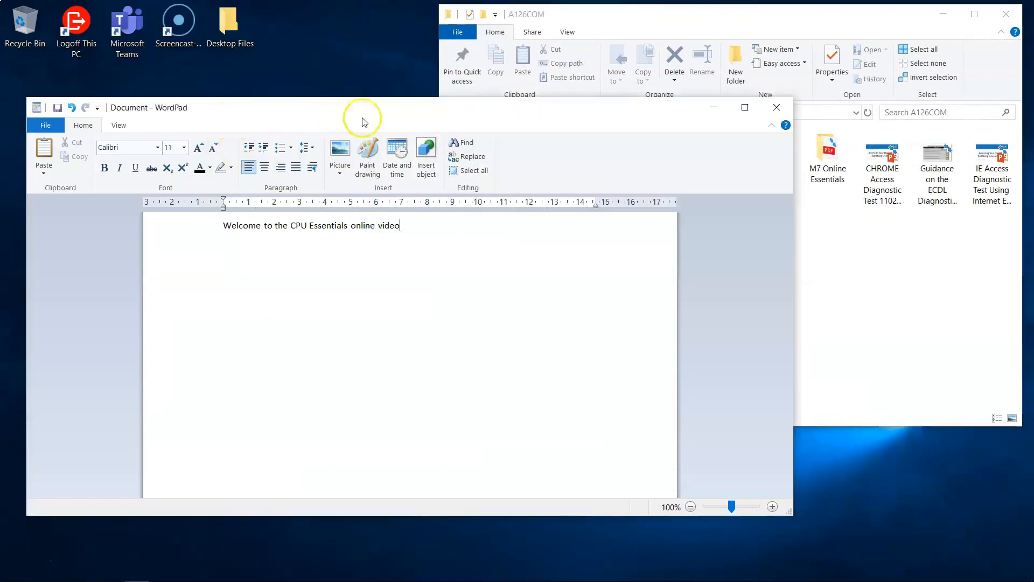
{"action": "left_click", "coordinate": [727, 107]}
{"action": "left_click", "coordinate": [568, 280]}
{"action": "scroll", "coordinate": [571, 334], "scroll_direction": "down", "scroll_amount": 1}
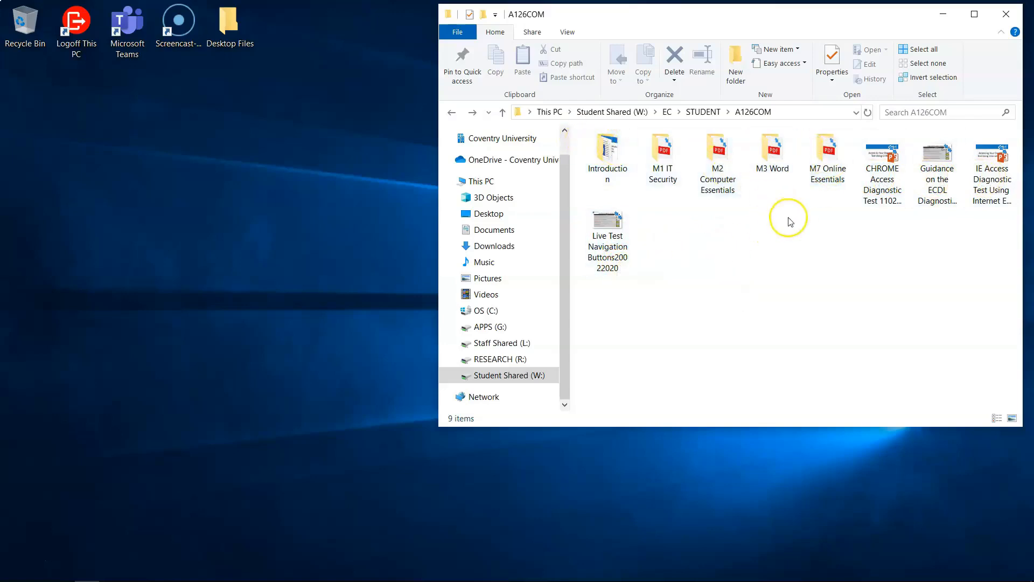
{"action": "left_click_drag", "start_coordinate": [734, 7], "coordinate": [712, 14]}
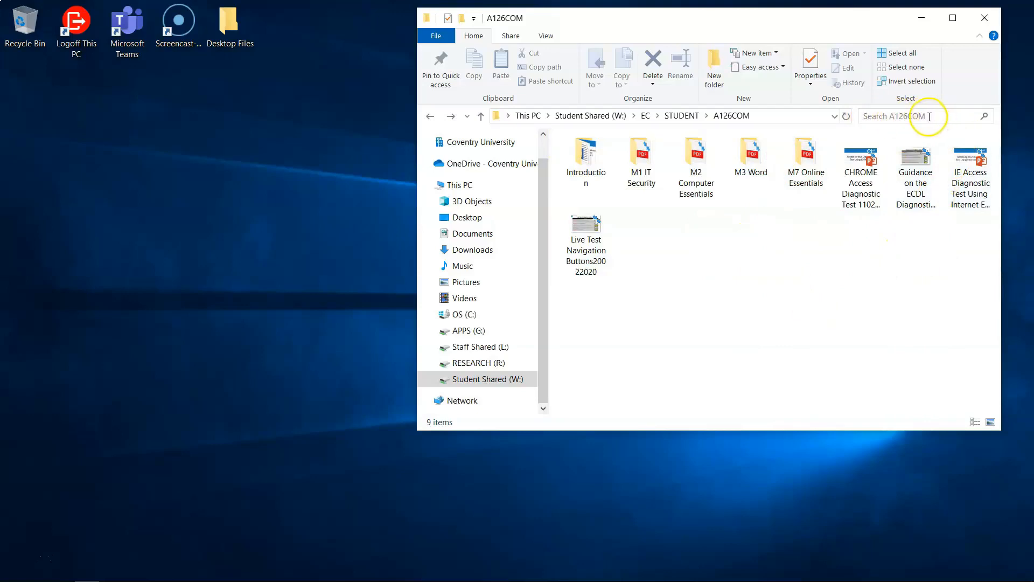
Step: Search the A126COM folder for "M3 word", and clear the search to restore the folder's contents
{"action": "left_click", "coordinate": [928, 116]}
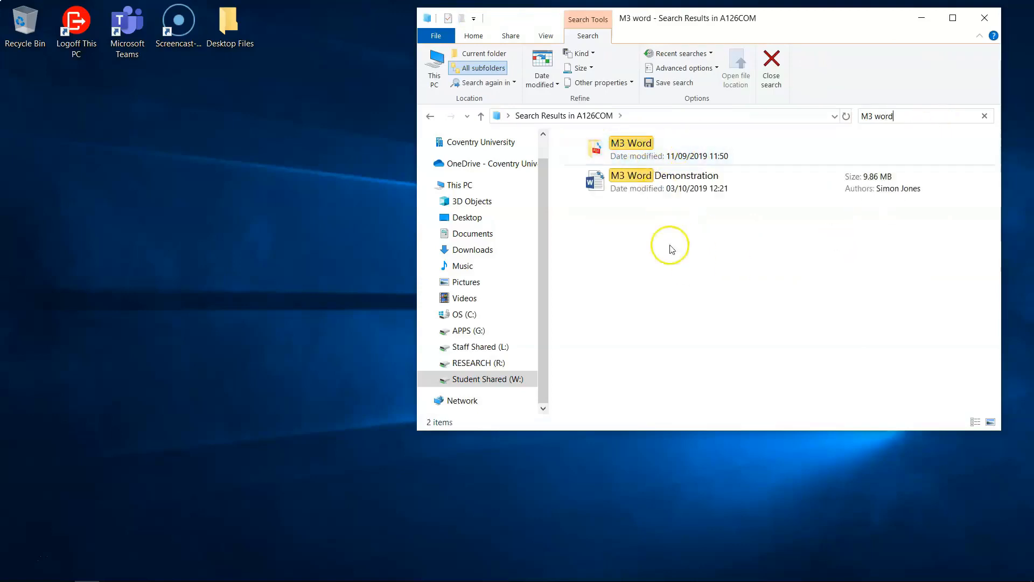
{"action": "left_click_drag", "start_coordinate": [864, 117], "coordinate": [909, 115]}
{"action": "key", "text": "BackSpace"}
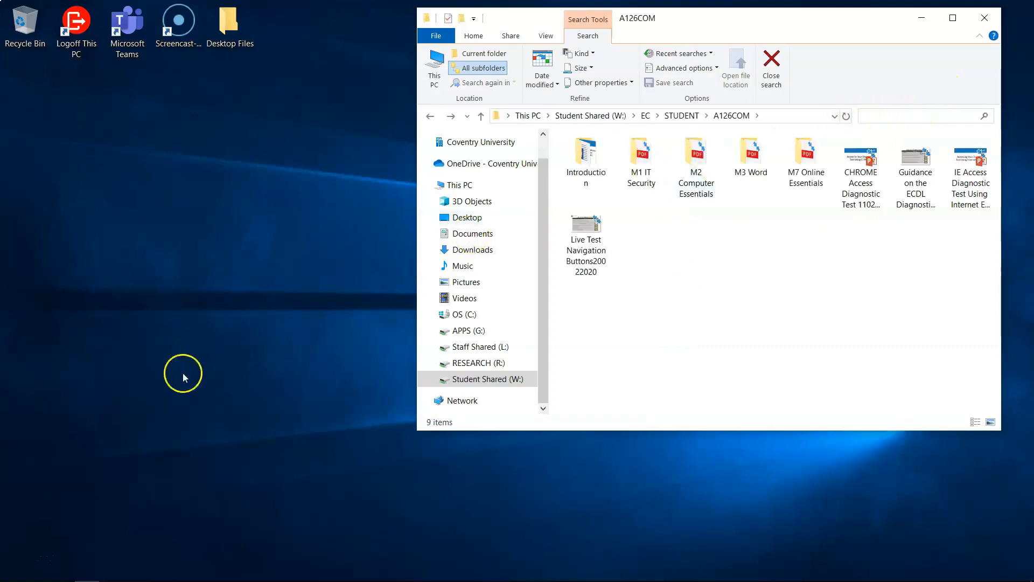
{"action": "left_click", "coordinate": [20, 556]}
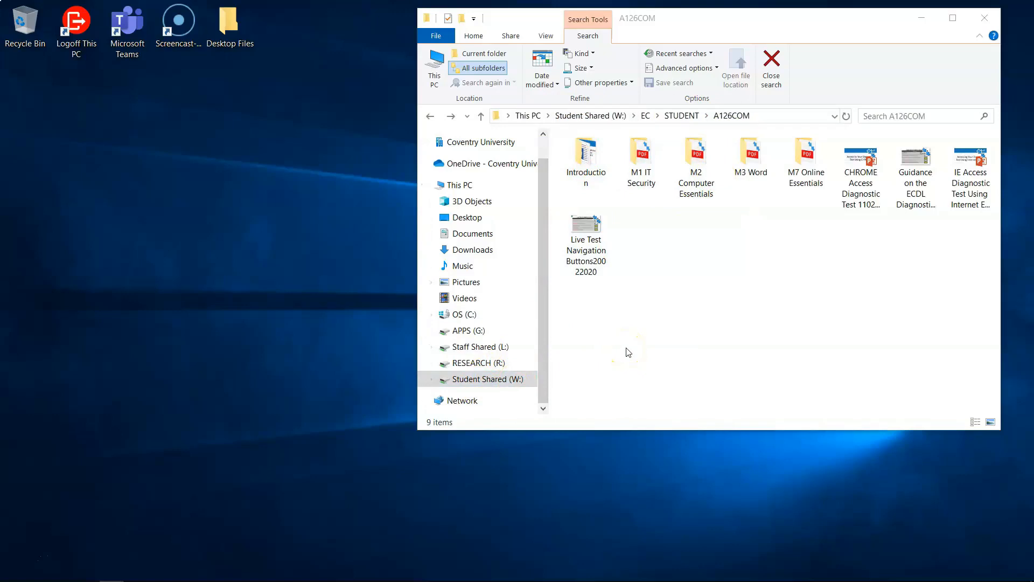
Step: Open This PC and examine its folders, drives and network locations, going back briefly to the STUDENT folder
{"action": "left_click", "coordinate": [455, 185]}
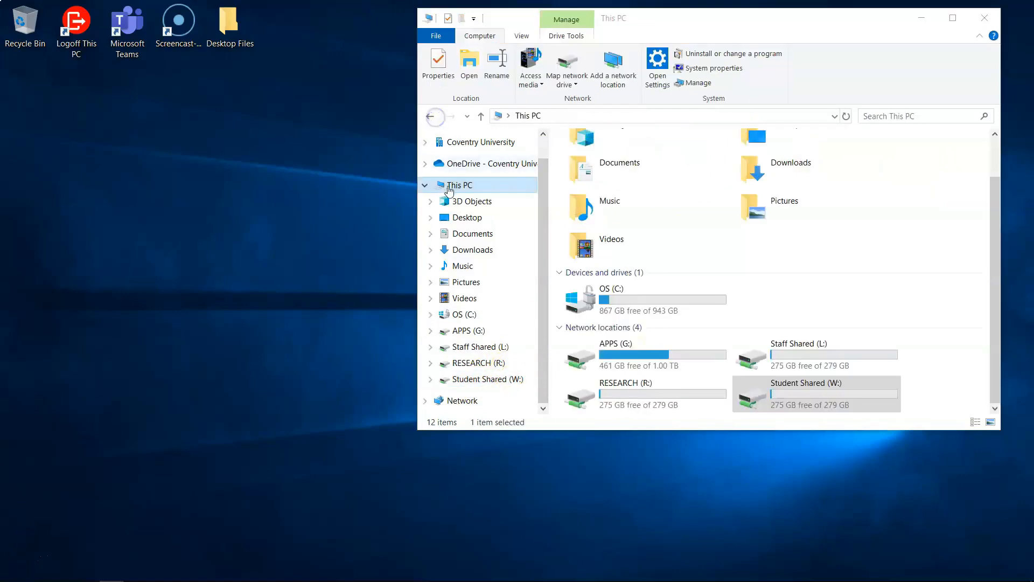
{"action": "left_click", "coordinate": [430, 117]}
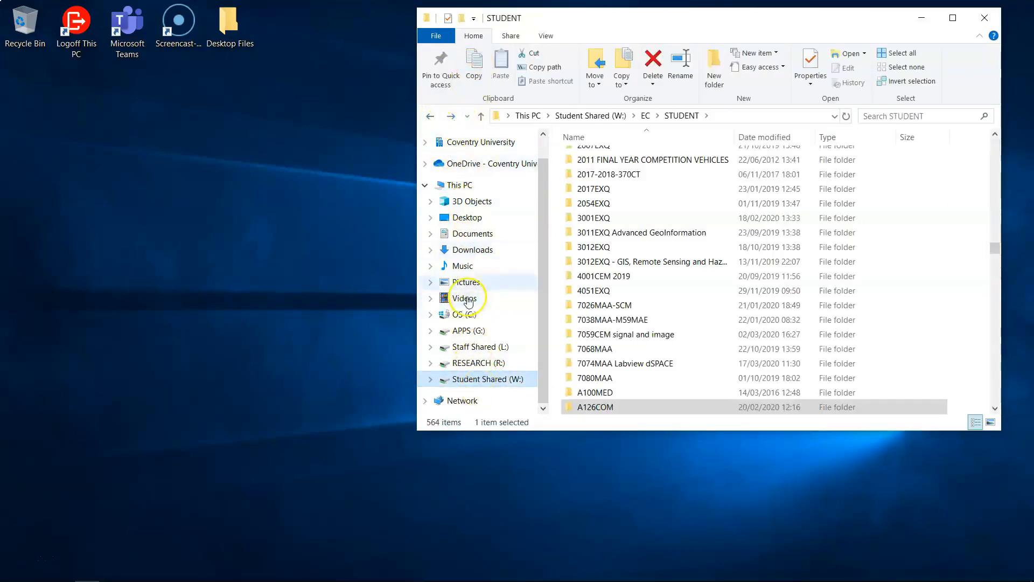
{"action": "left_click", "coordinate": [458, 185]}
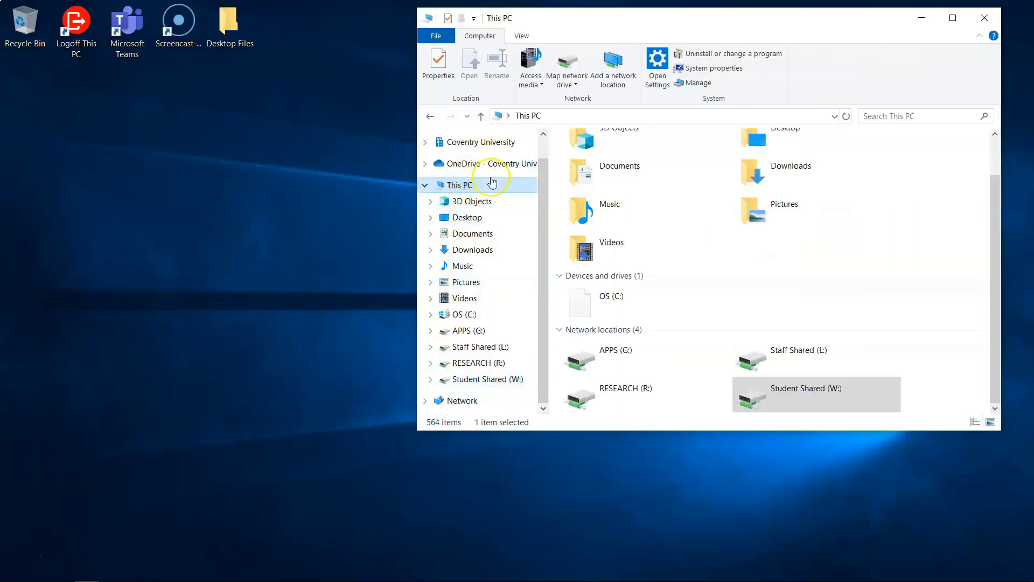
{"action": "left_click_drag", "start_coordinate": [995, 296], "coordinate": [995, 263]}
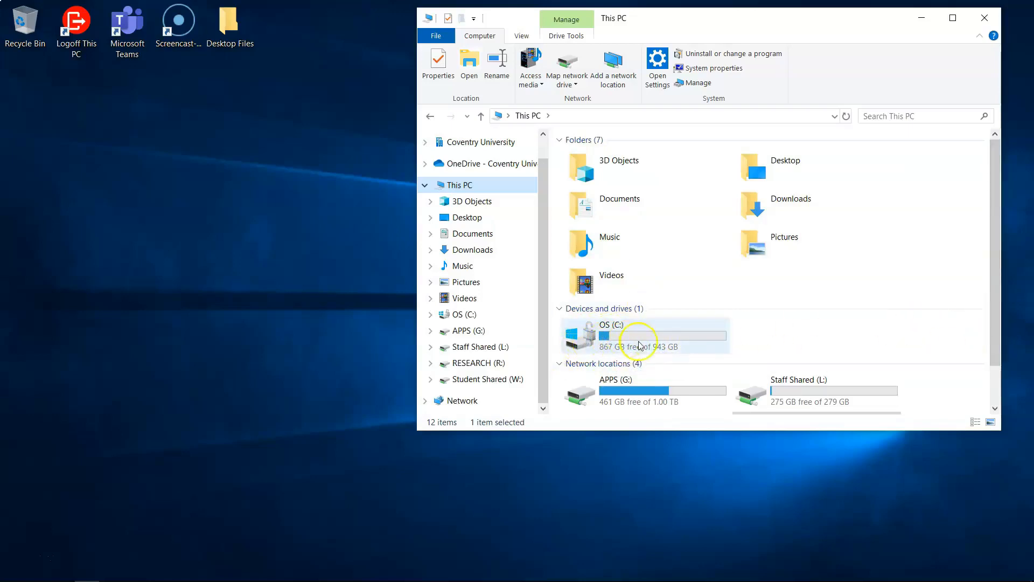
{"action": "left_click", "coordinate": [998, 386]}
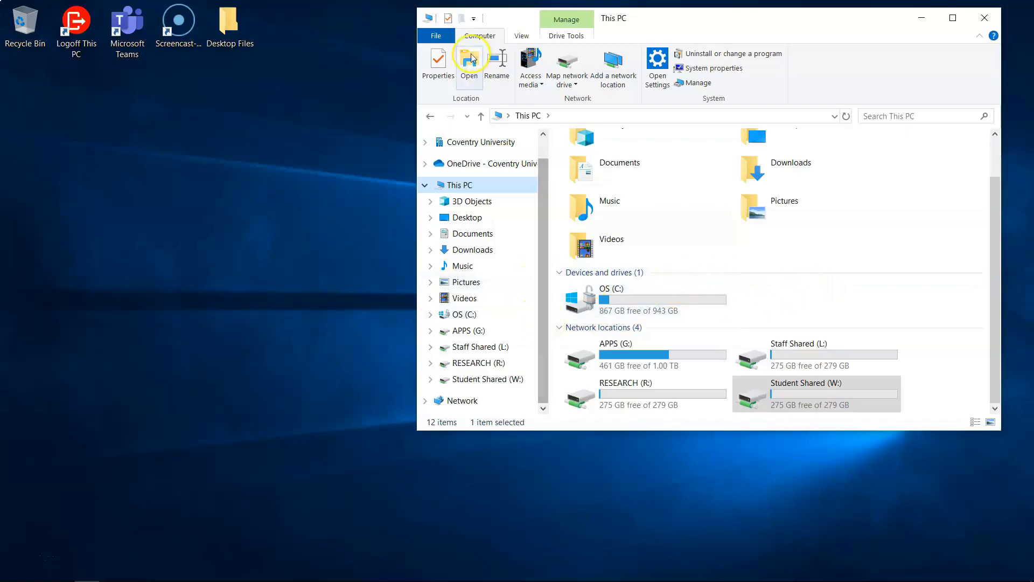
{"action": "left_click", "coordinate": [10, 560]}
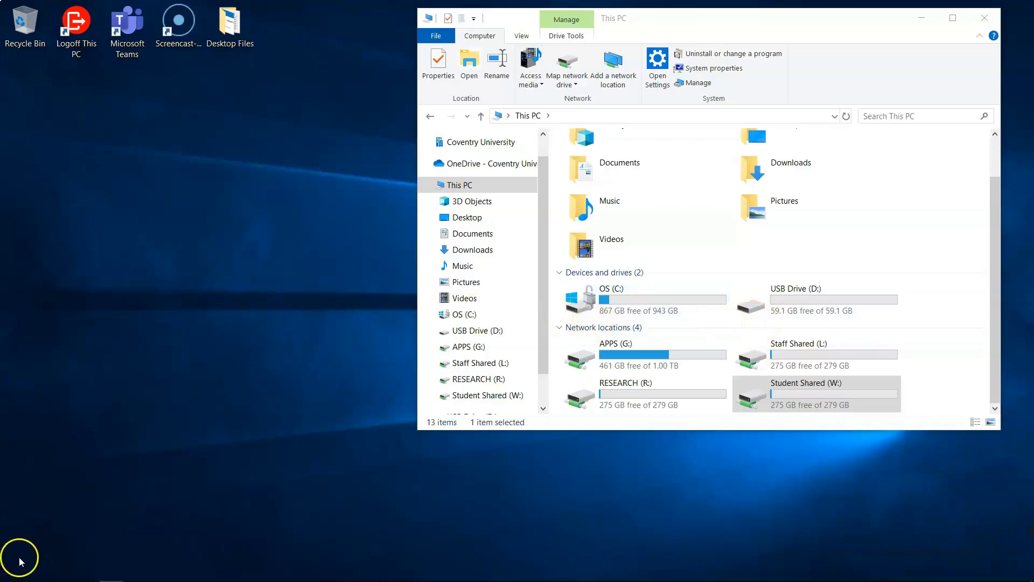
Step: Maximize the This PC window and try medium, extra large and large icon layouts before returning to Tiles
{"action": "double_click", "coordinate": [641, 18]}
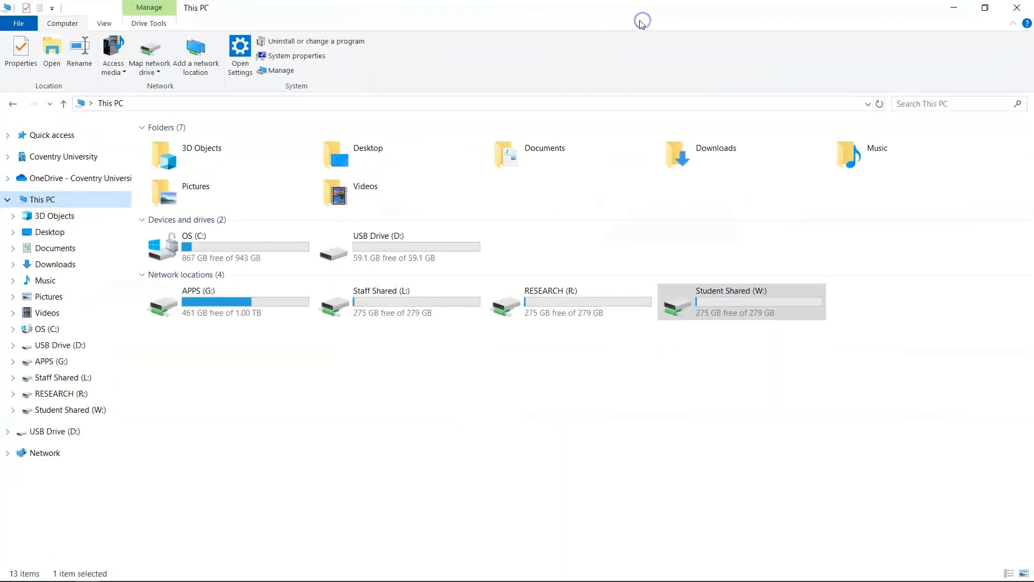
{"action": "left_click", "coordinate": [104, 24]}
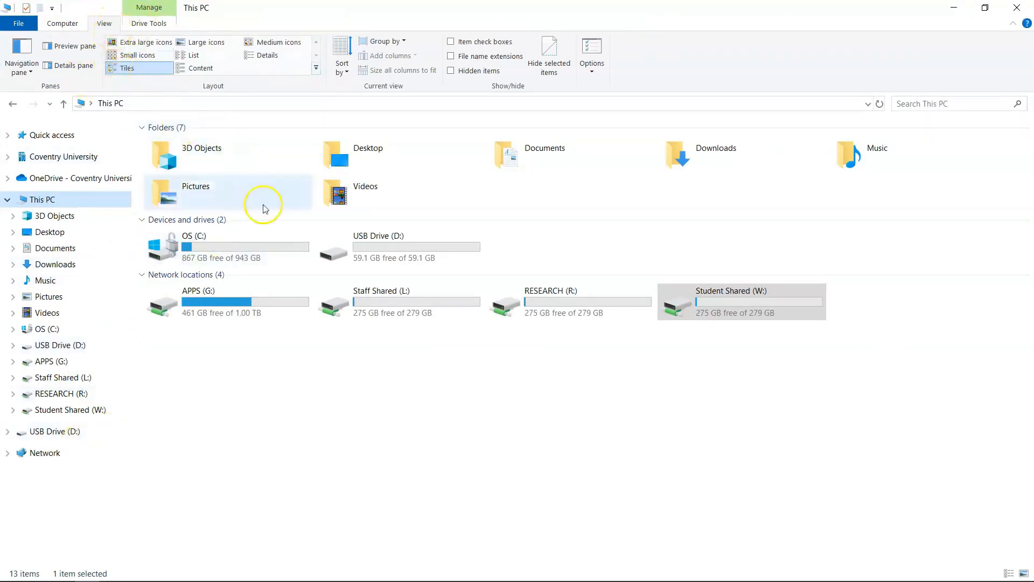
{"action": "left_click", "coordinate": [253, 255]}
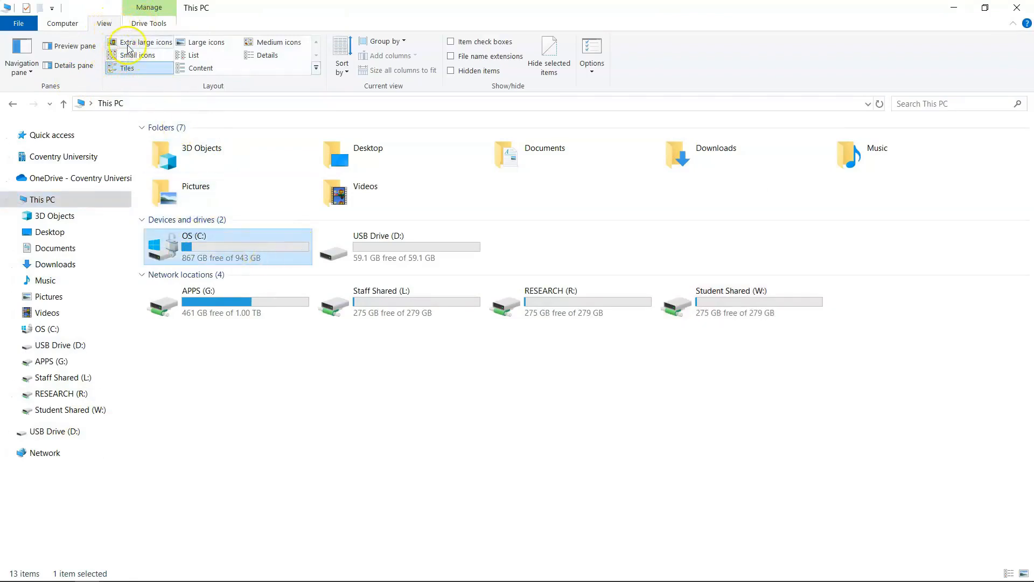
{"action": "left_click", "coordinate": [271, 46]}
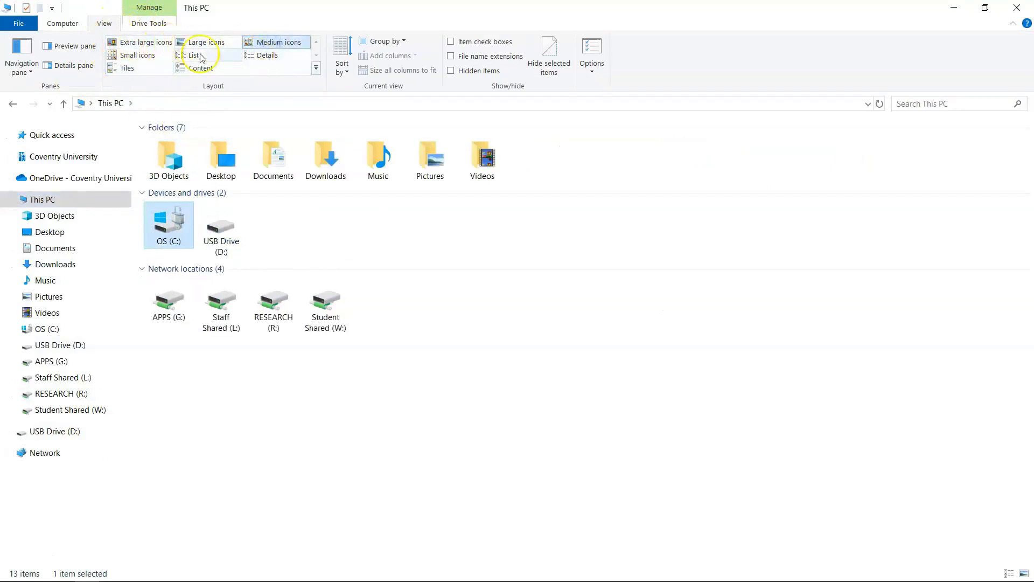
{"action": "left_click", "coordinate": [259, 56]}
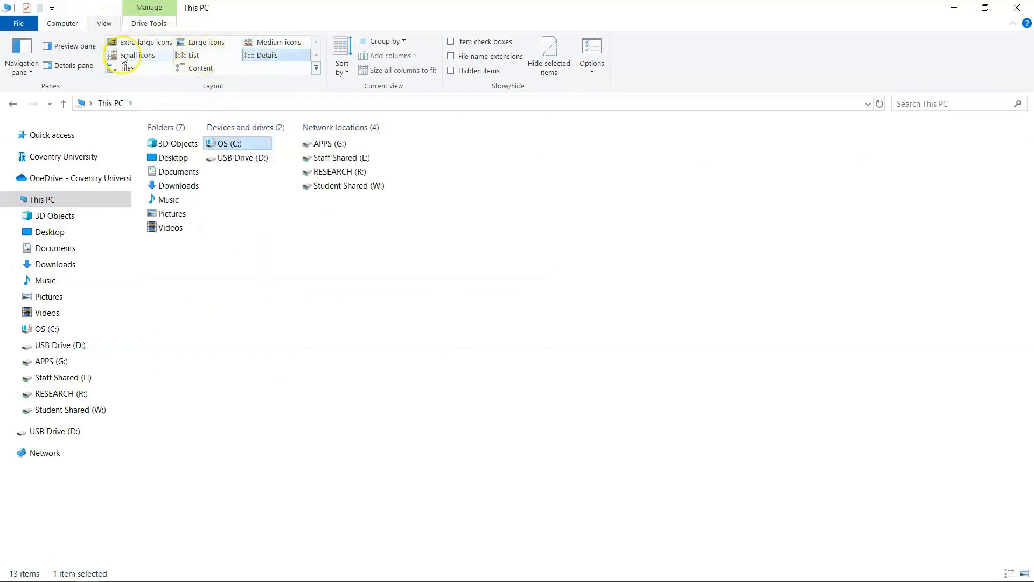
{"action": "left_click", "coordinate": [132, 45]}
{"action": "left_click", "coordinate": [202, 44]}
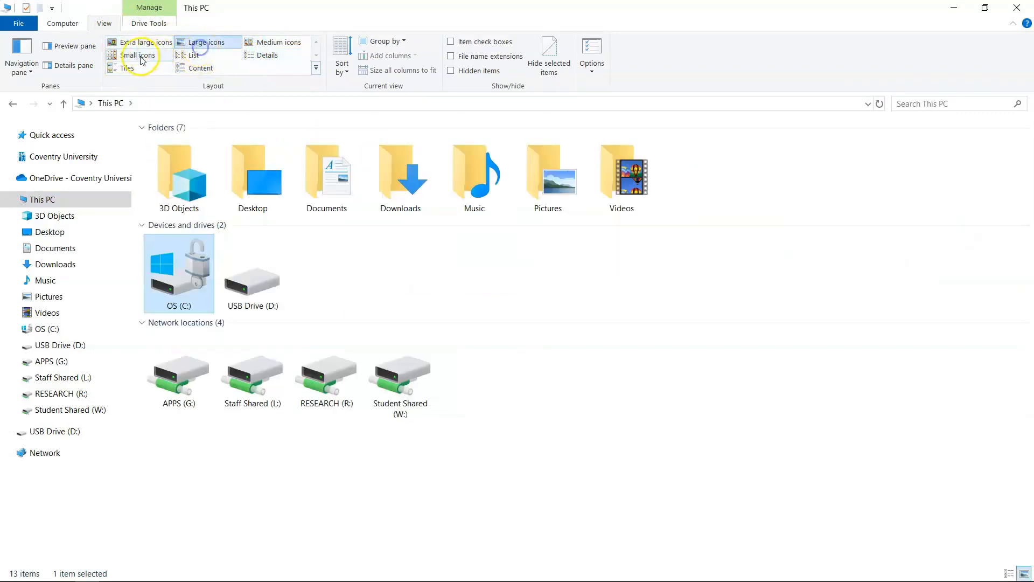
{"action": "left_click", "coordinate": [129, 68]}
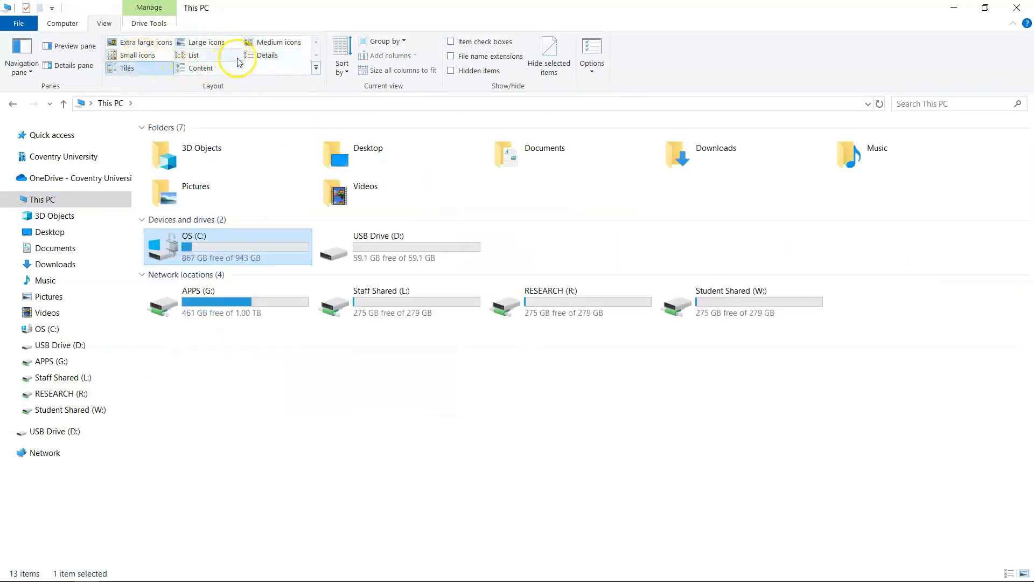
Step: Switch This PC to the Details layout and toggle the sort order of its items by name
{"action": "left_click", "coordinate": [272, 59]}
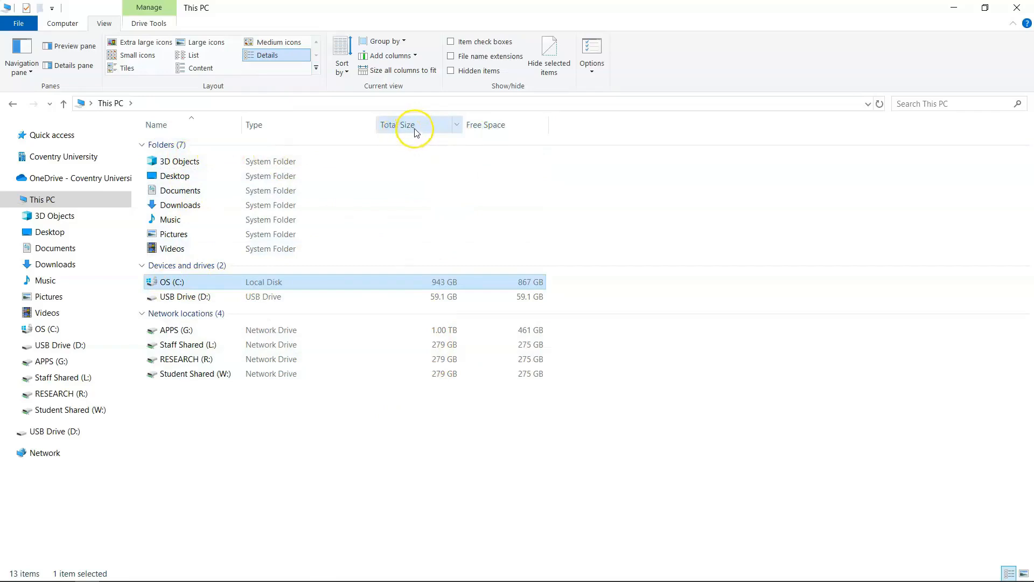
{"action": "left_click", "coordinate": [416, 57]}
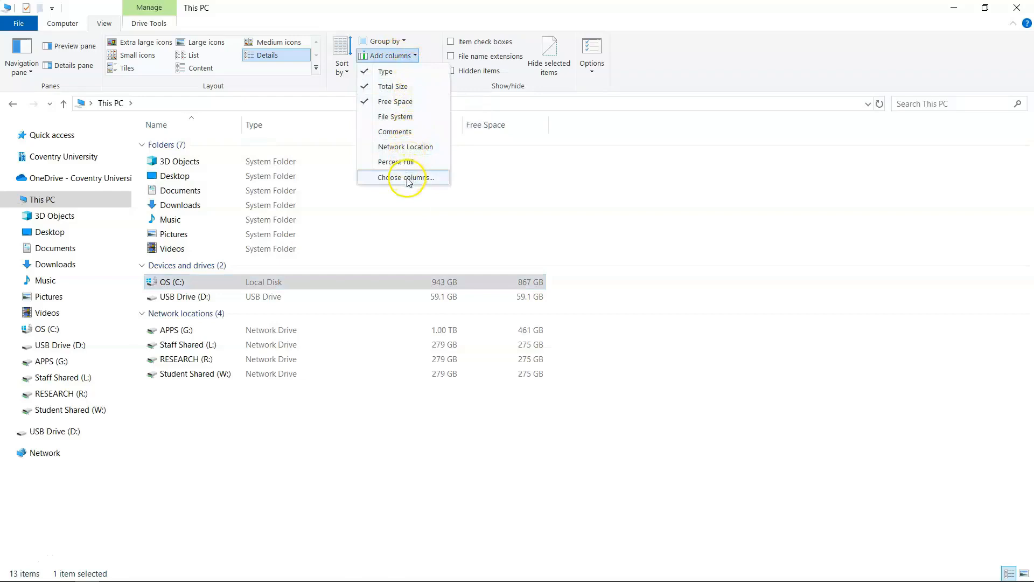
{"action": "left_click", "coordinate": [339, 106]}
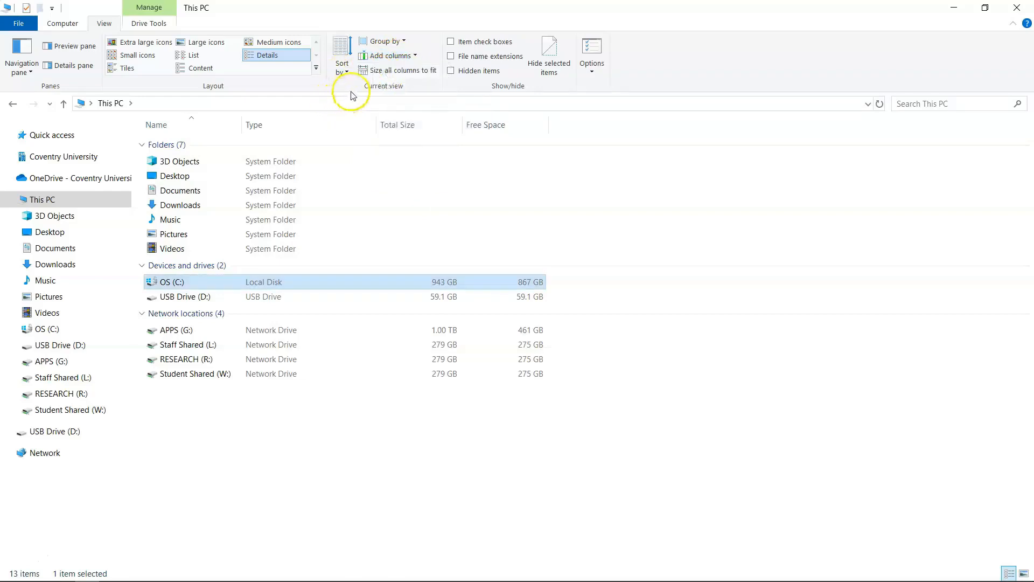
{"action": "left_click", "coordinate": [182, 130]}
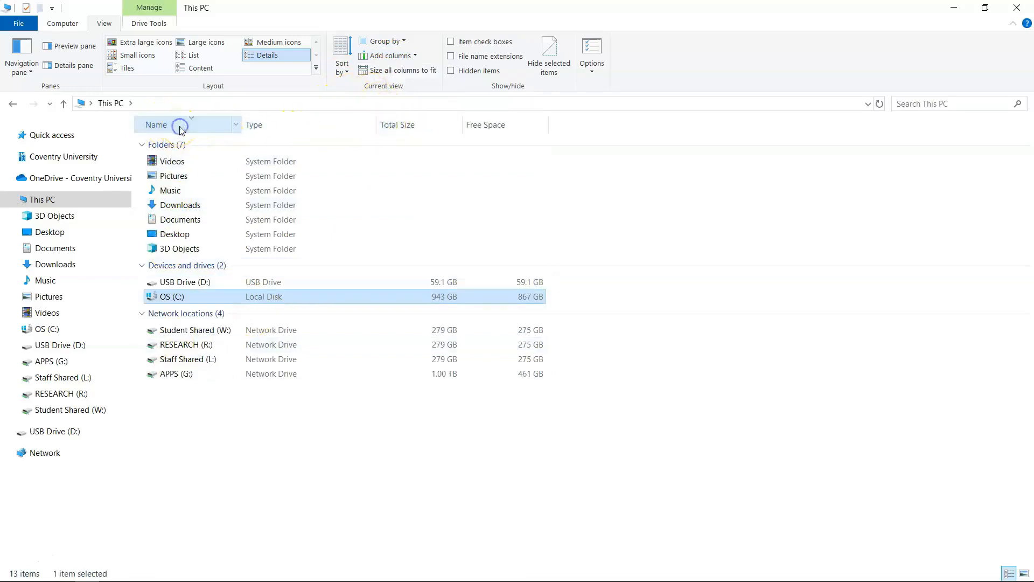
{"action": "left_click", "coordinate": [182, 129]}
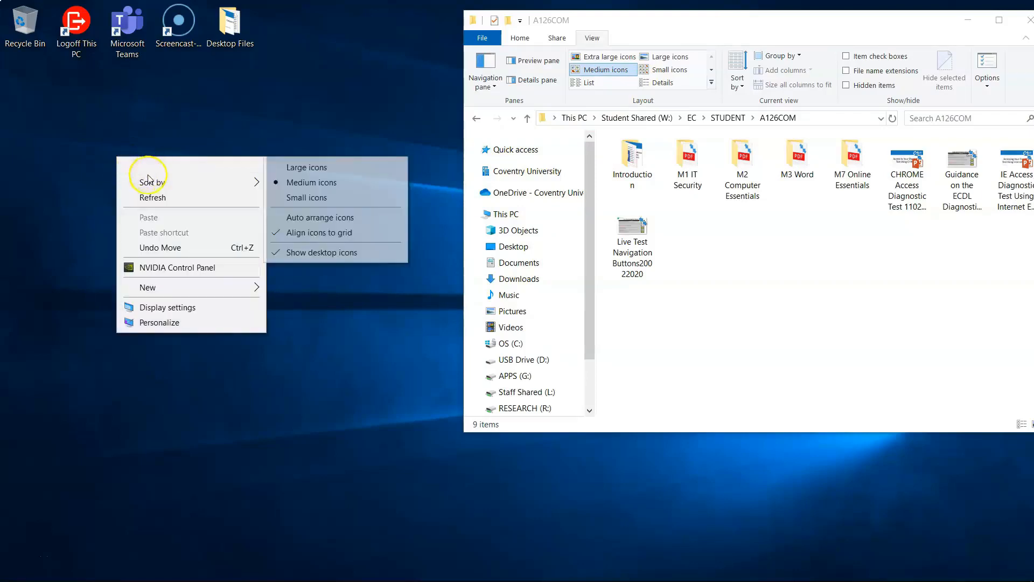
Step: Sort the desktop icons by name, and re-sort them by item type
{"action": "mouse_move", "coordinate": [156, 183]}
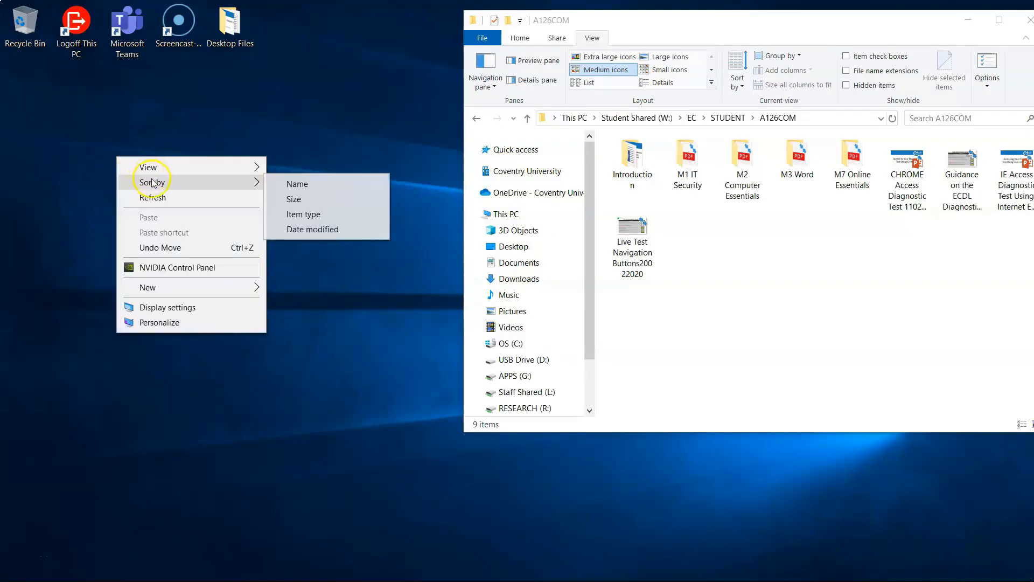
{"action": "left_click", "coordinate": [295, 185]}
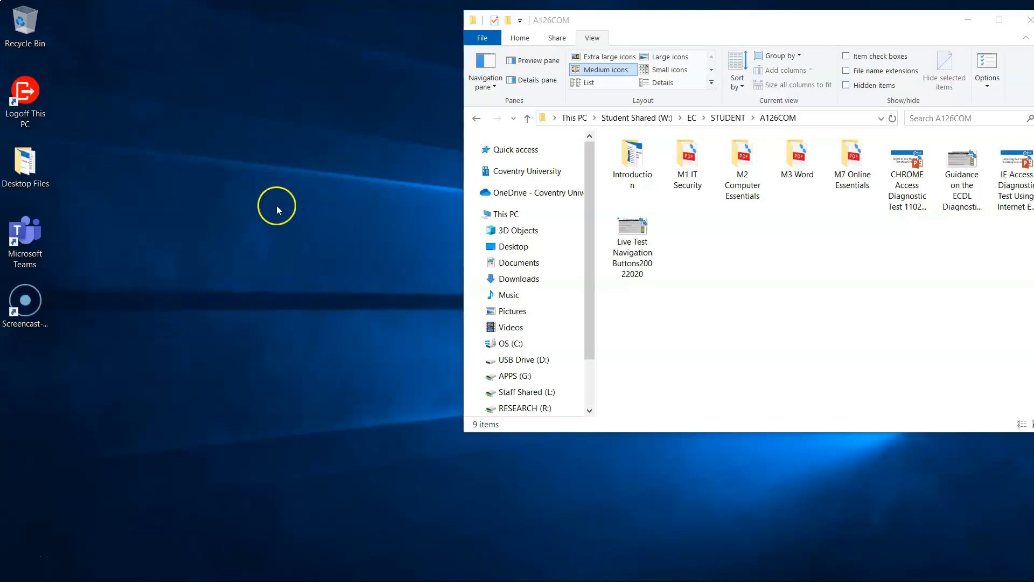
{"action": "right_click", "coordinate": [178, 123]}
{"action": "mouse_move", "coordinate": [192, 156]}
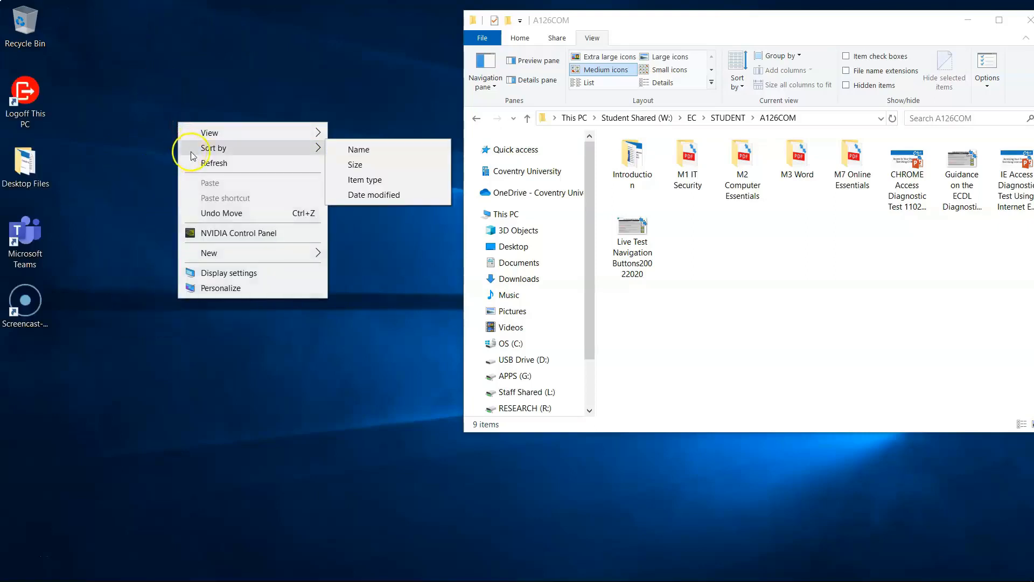
{"action": "left_click", "coordinate": [358, 180]}
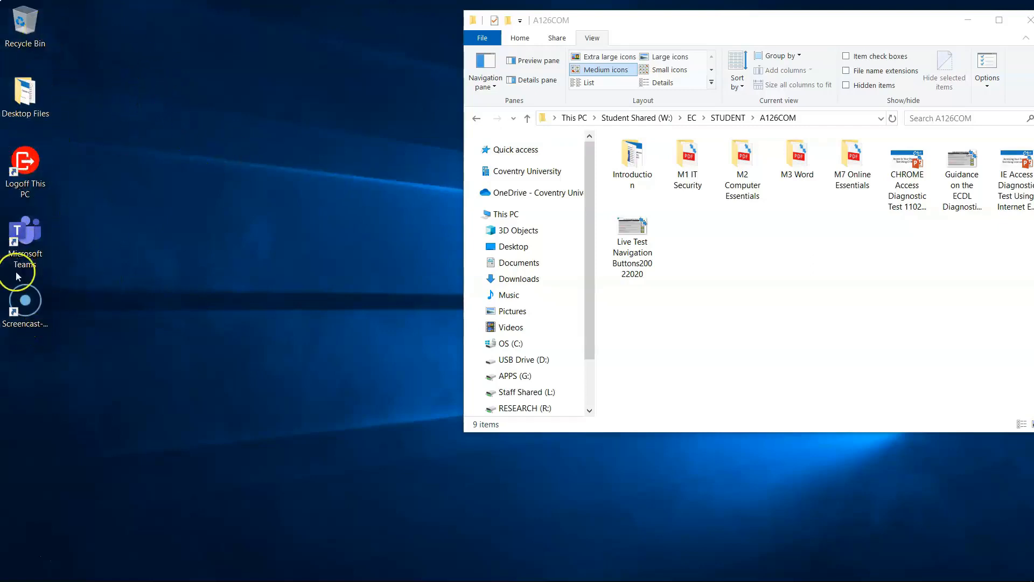
{"action": "left_click", "coordinate": [165, 119]}
{"action": "right_click", "coordinate": [165, 119]}
{"action": "mouse_move", "coordinate": [300, 143]}
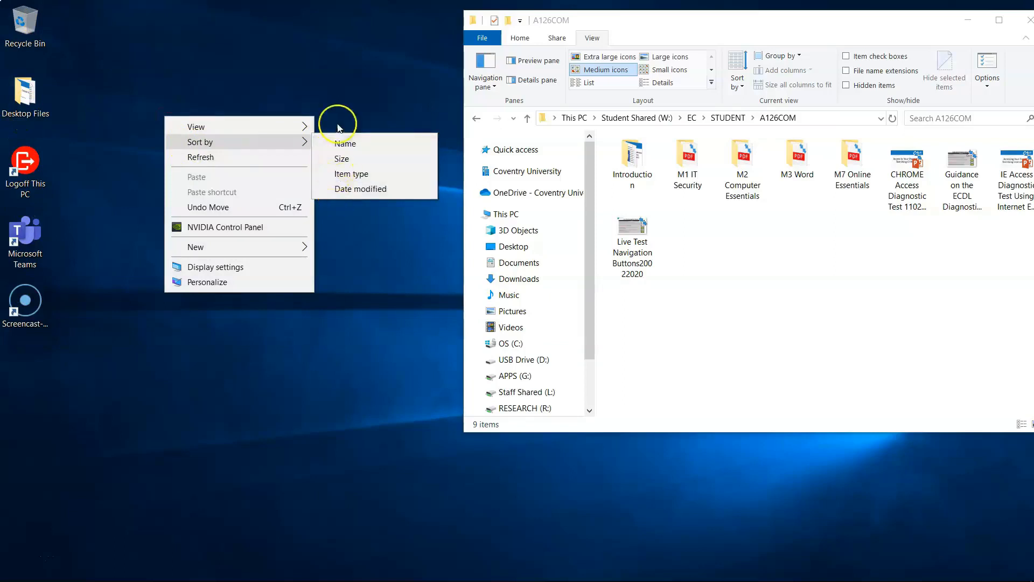
{"action": "left_click", "coordinate": [155, 342]}
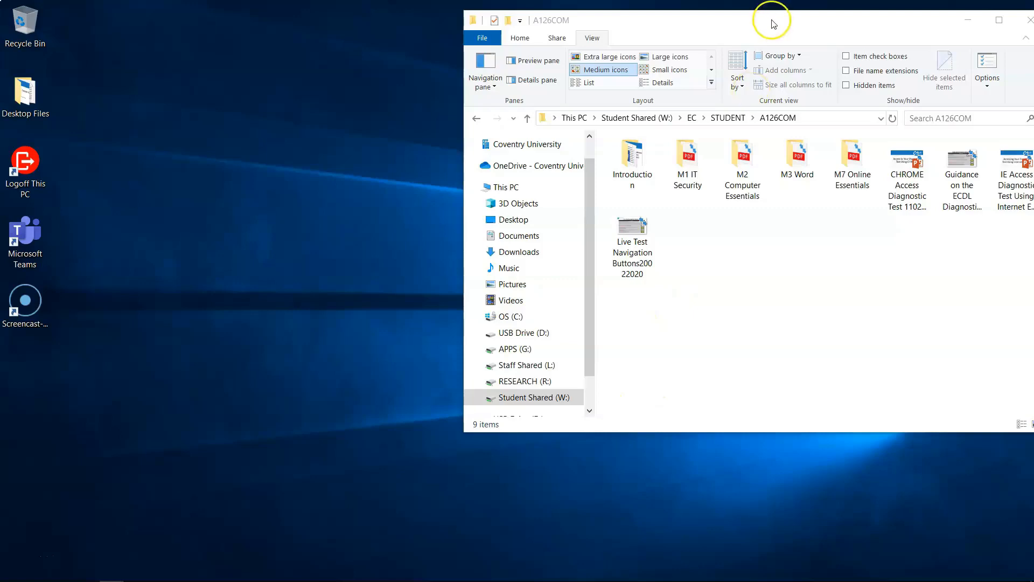
Step: Move the A126COM window fully onto the screen and select its items from Introduction to the Live Test Navigation Buttons file, clearing the selection
{"action": "left_click_drag", "start_coordinate": [775, 19], "coordinate": [734, 18]}
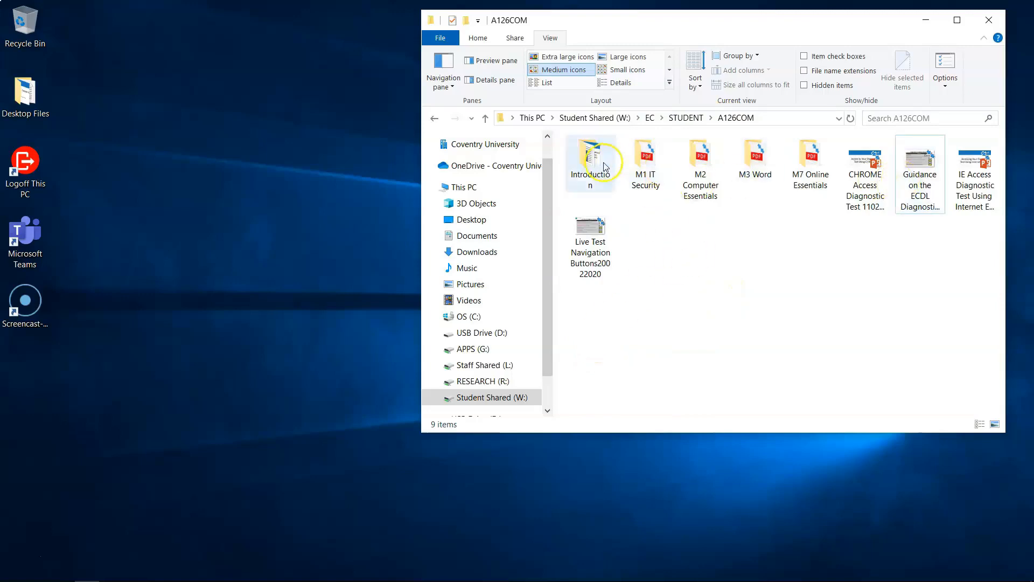
{"action": "left_click_drag", "start_coordinate": [568, 344], "coordinate": [928, 291]}
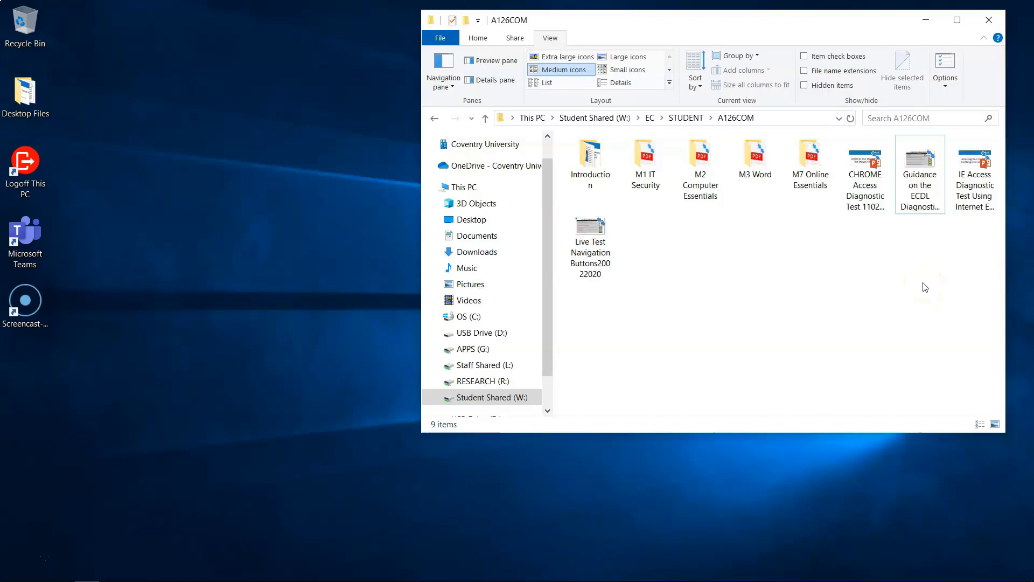
{"action": "left_click", "coordinate": [575, 174]}
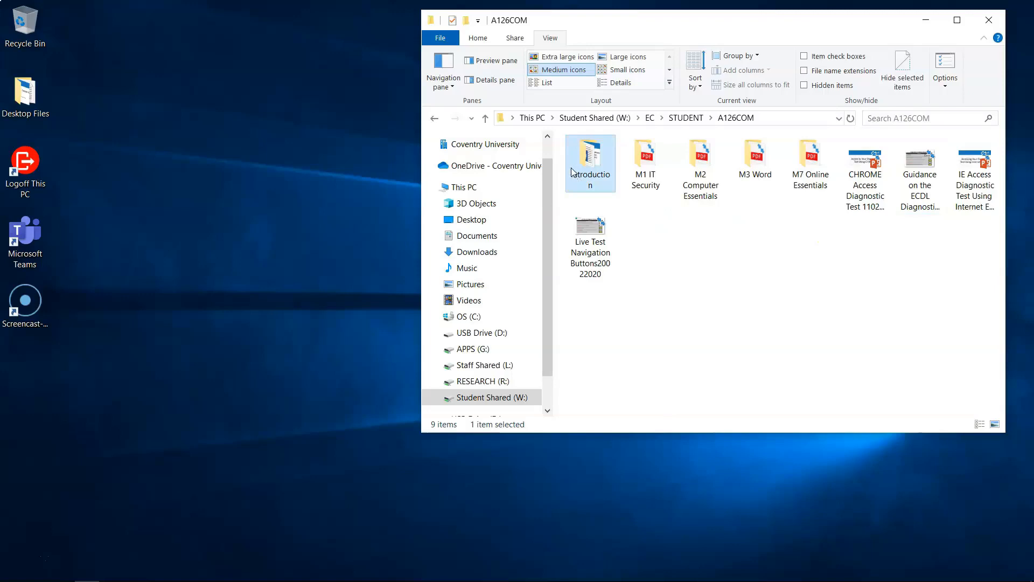
{"action": "left_click", "coordinate": [587, 248]}
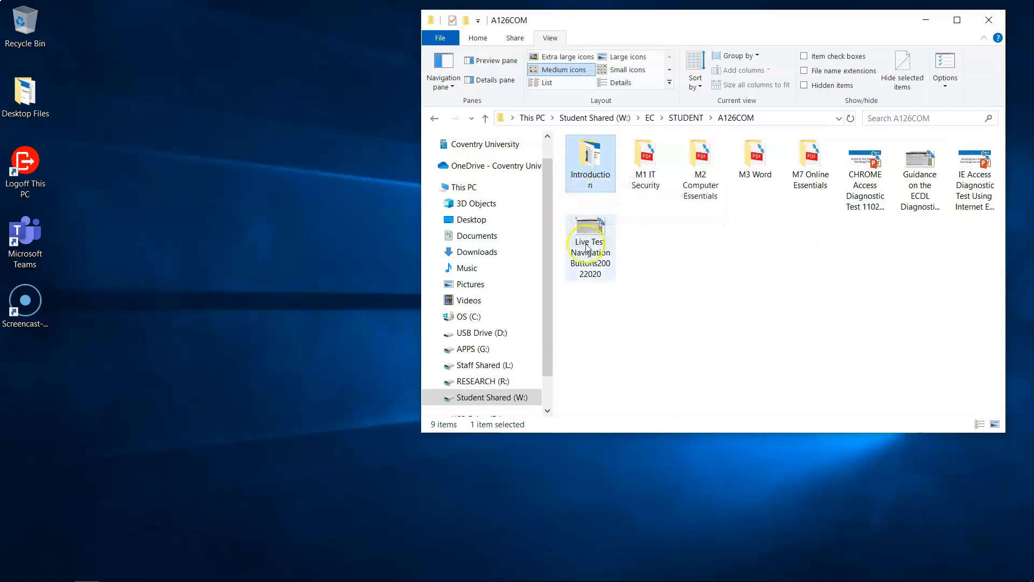
{"action": "left_click", "coordinate": [587, 249], "text": "shift"}
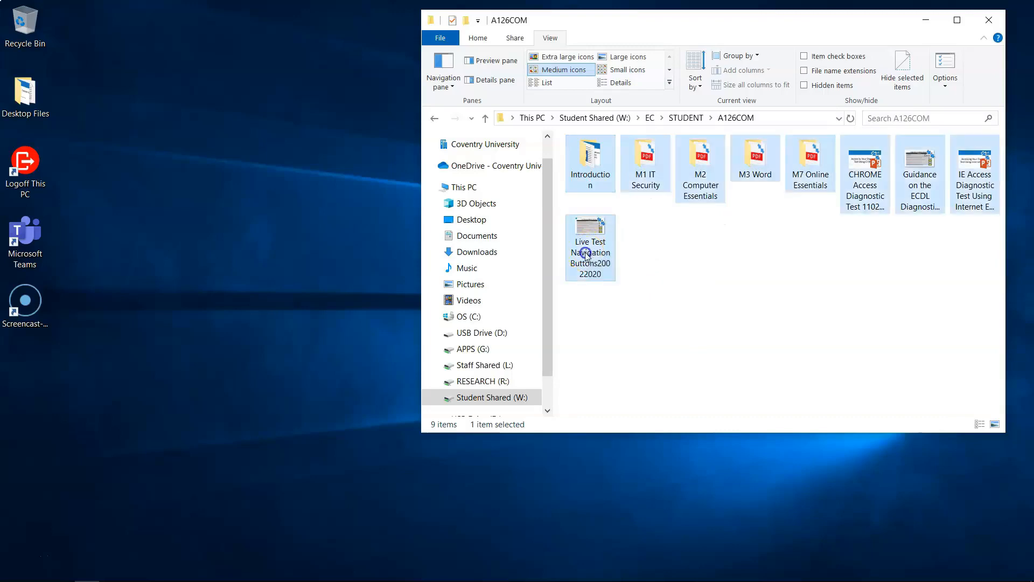
{"action": "left_click", "coordinate": [683, 311]}
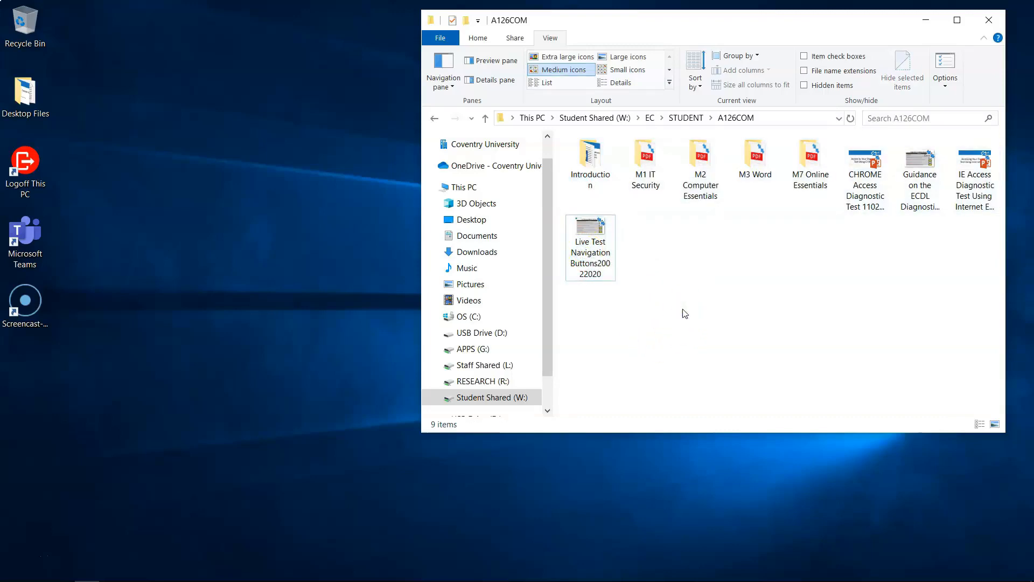
Step: Select Introduction, M1 IT Security, M3 Word and the CHROME and IE Access Diagnostic Test files individually, and clear the selection
{"action": "left_click", "coordinate": [602, 182]}
{"action": "left_click", "coordinate": [667, 168], "text": "ctrl"}
{"action": "left_click", "coordinate": [853, 164], "text": "ctrl"}
{"action": "left_click", "coordinate": [738, 161], "text": "ctrl"}
{"action": "left_click", "coordinate": [960, 179], "text": "ctrl"}
{"action": "left_click", "coordinate": [799, 311]}
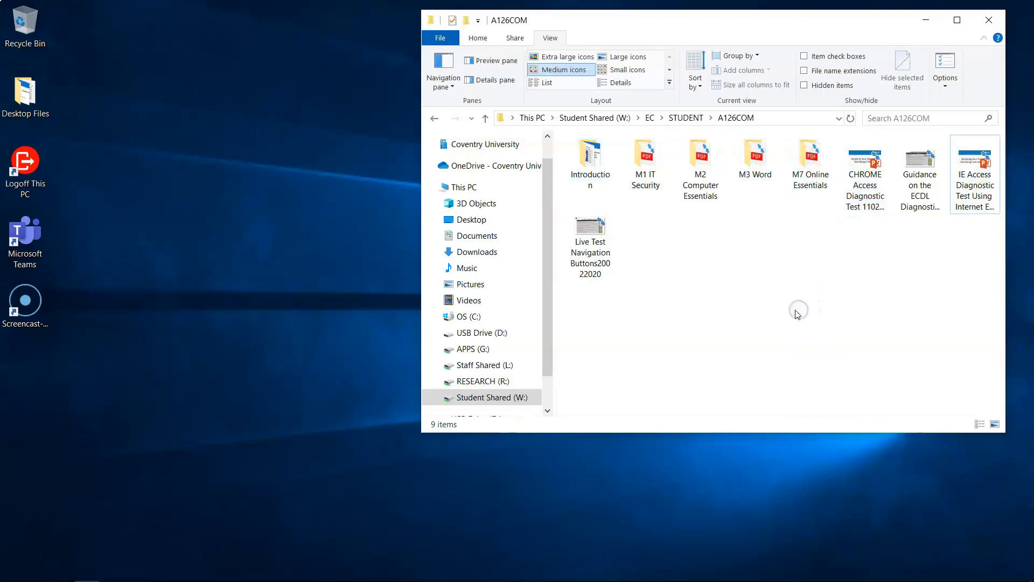
{"action": "left_click", "coordinate": [804, 317]}
{"action": "left_click", "coordinate": [800, 321]}
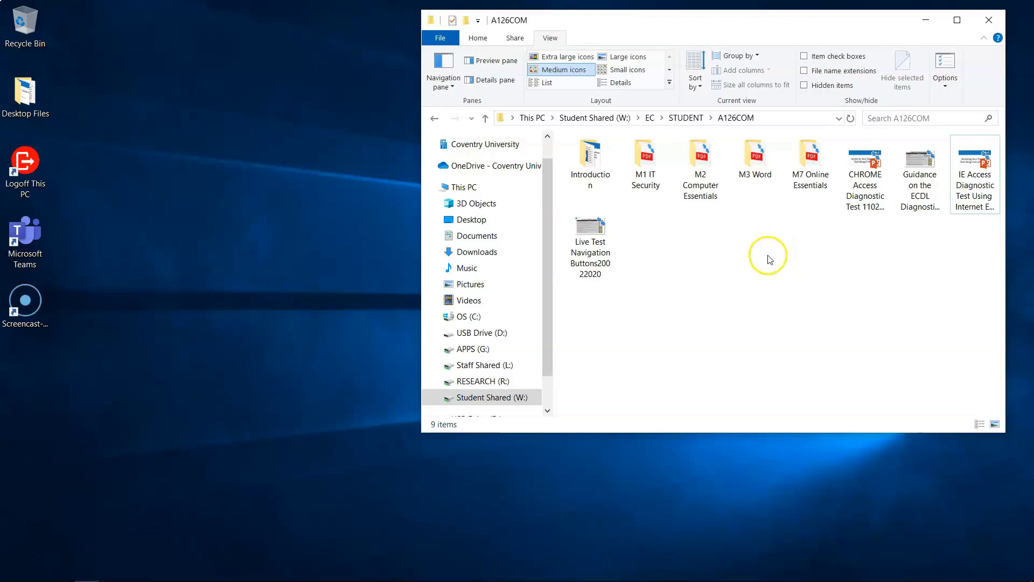
Step: Create a new text document named "example" in the A126COM folder
{"action": "right_click", "coordinate": [685, 266]}
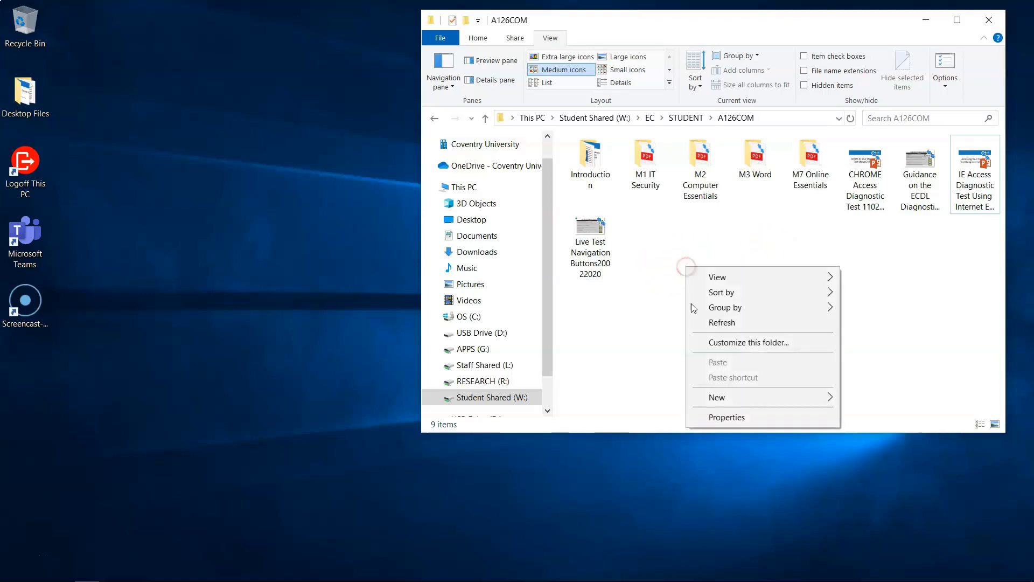
{"action": "left_click", "coordinate": [716, 399]}
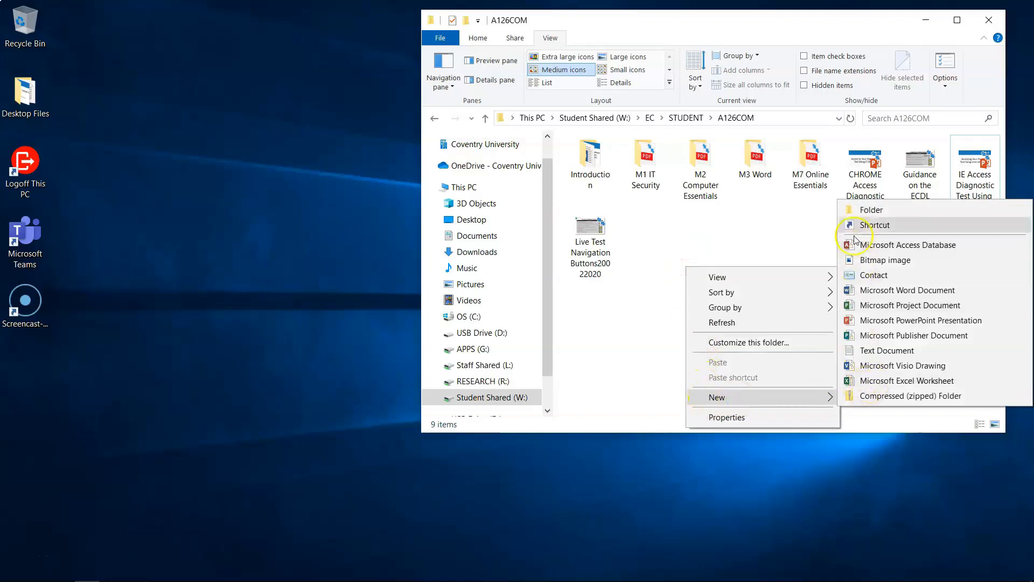
{"action": "left_click", "coordinate": [884, 350]}
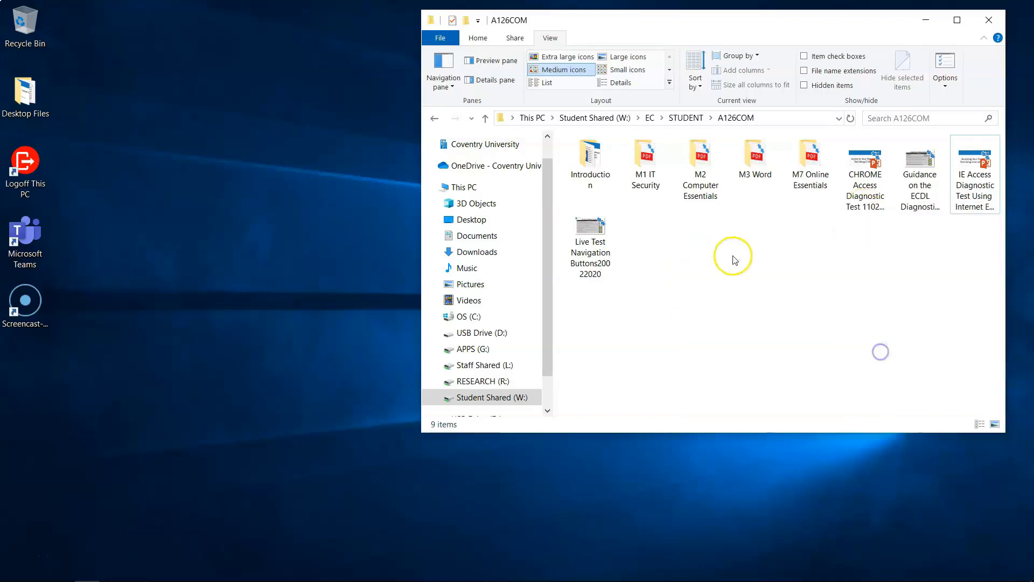
{"action": "type", "text": "examp"}
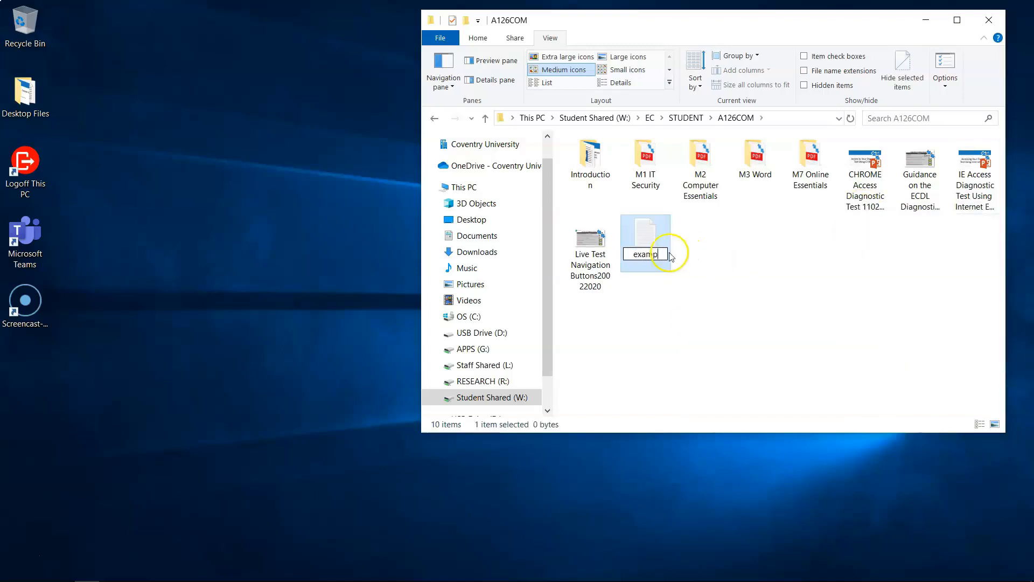
{"action": "type", "text": "le"}
{"action": "left_click", "coordinate": [702, 353]}
Step: Cut the example text document from A126COM and paste it into the M2 Computer Essentials folder
{"action": "left_click", "coordinate": [667, 249]}
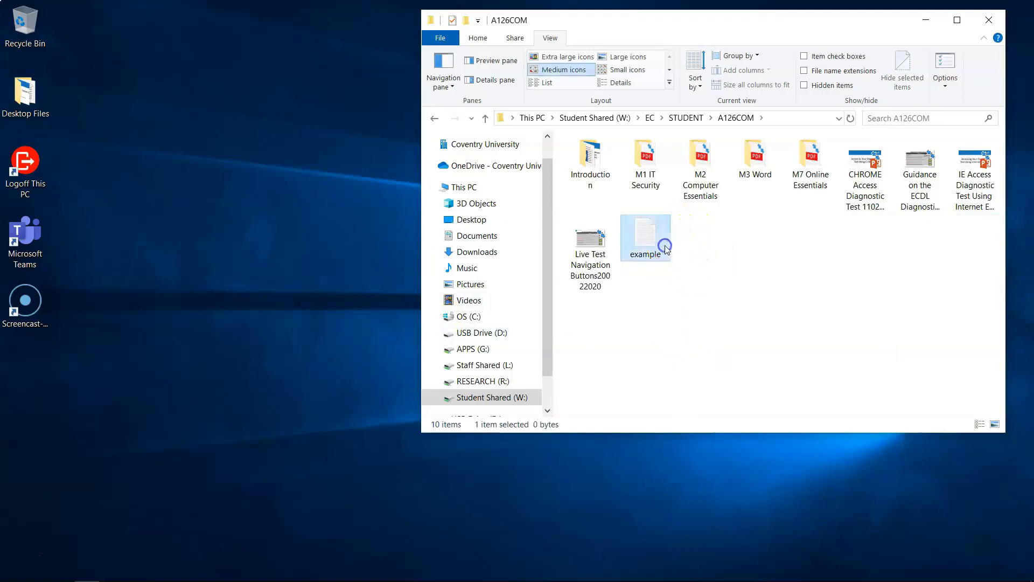
{"action": "left_click", "coordinate": [474, 40]}
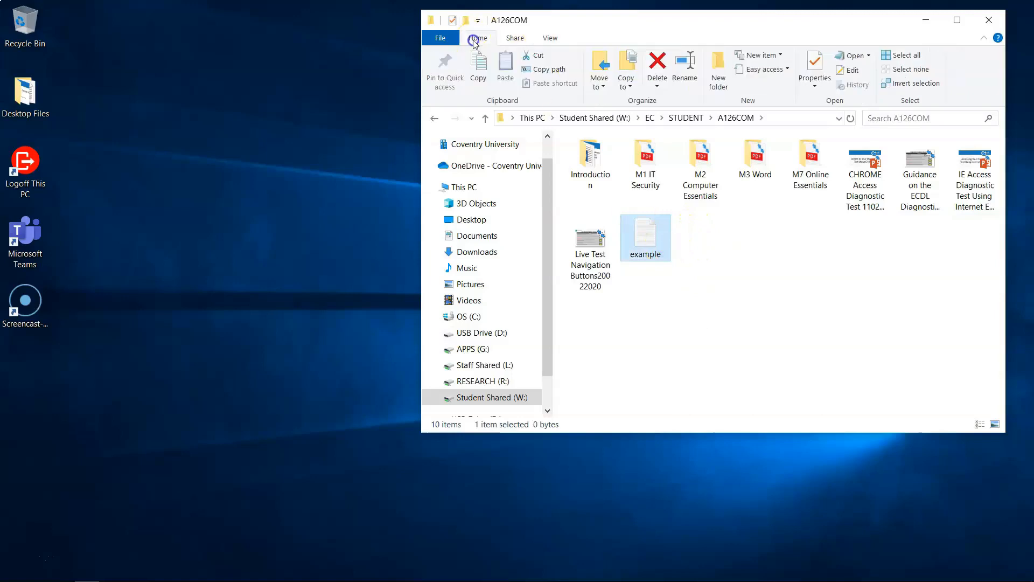
{"action": "left_click", "coordinate": [538, 57]}
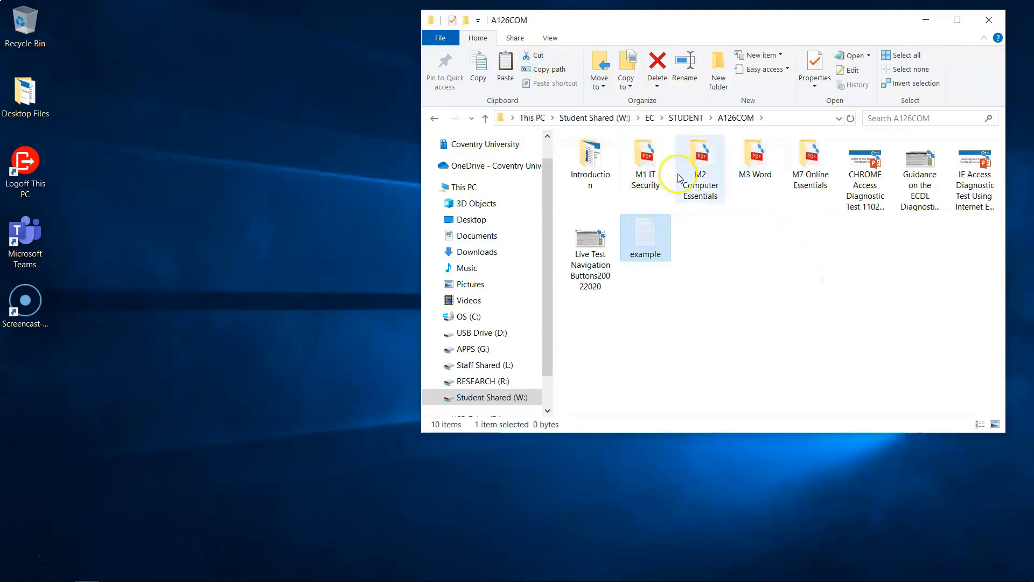
{"action": "double_click", "coordinate": [694, 176]}
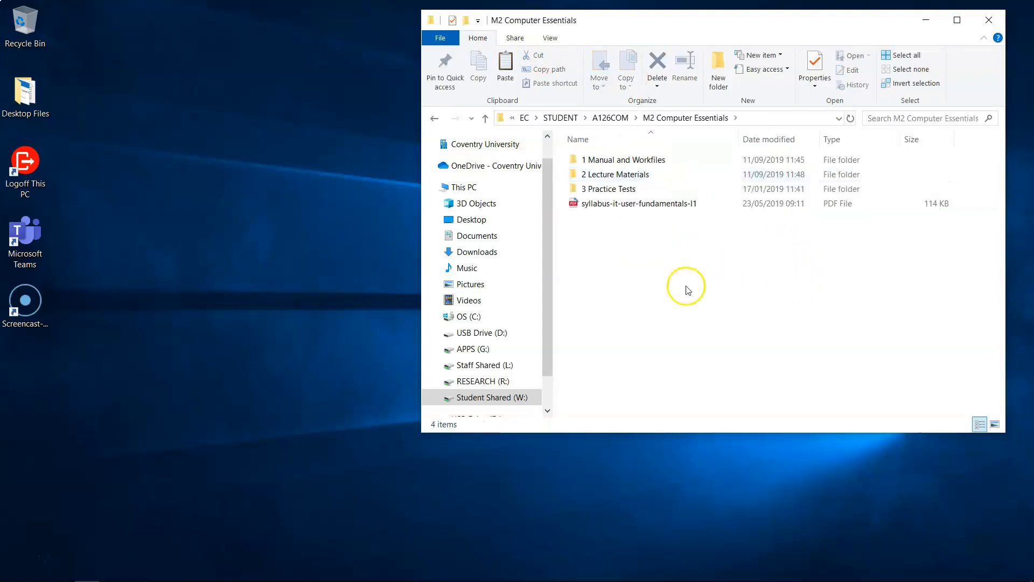
{"action": "left_click", "coordinate": [505, 62]}
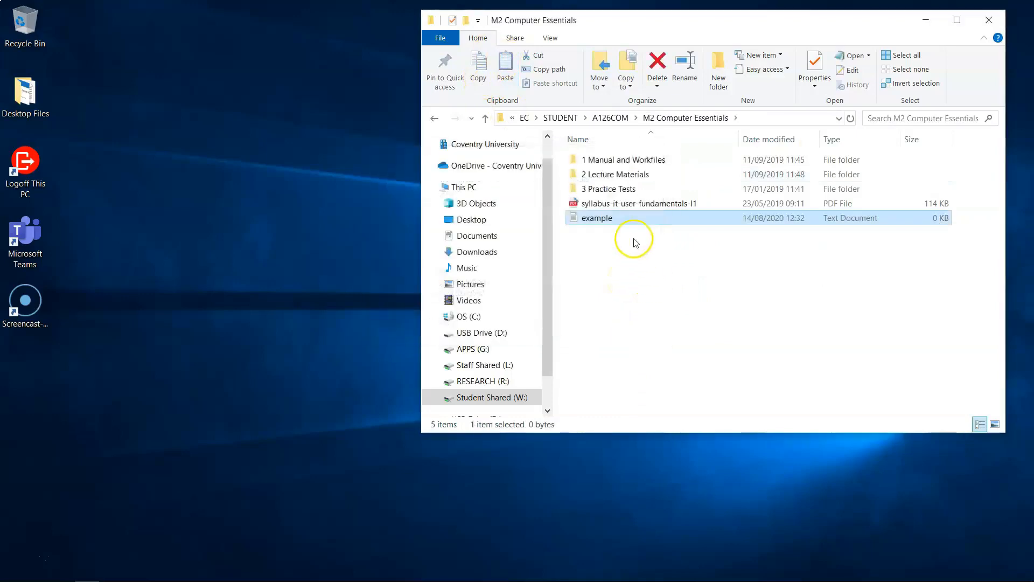
Step: Copy the example text document from M2 Computer Essentials, paste it into the A126COM folder and clear the selection
{"action": "right_click", "coordinate": [603, 223]}
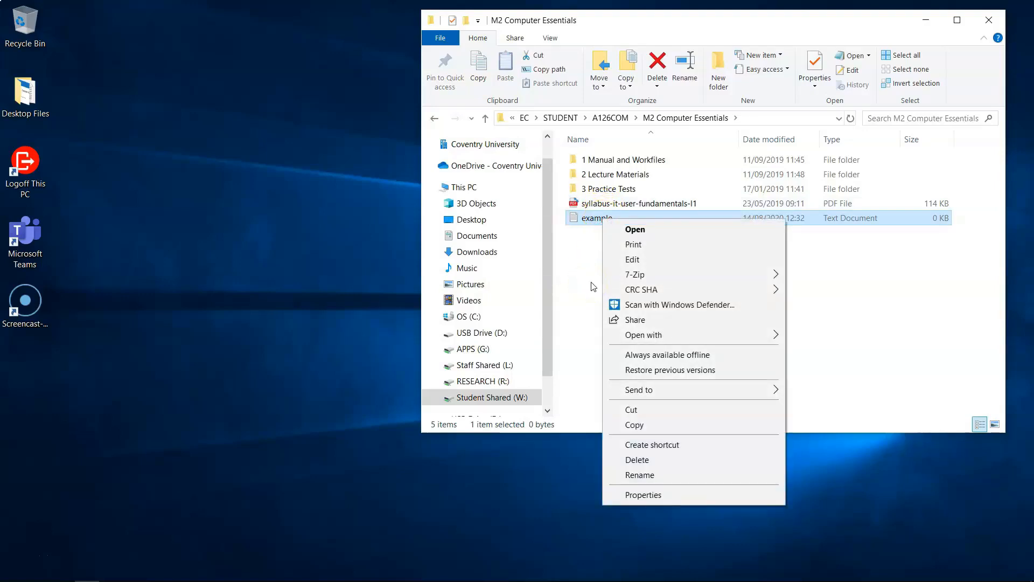
{"action": "left_click", "coordinate": [629, 425]}
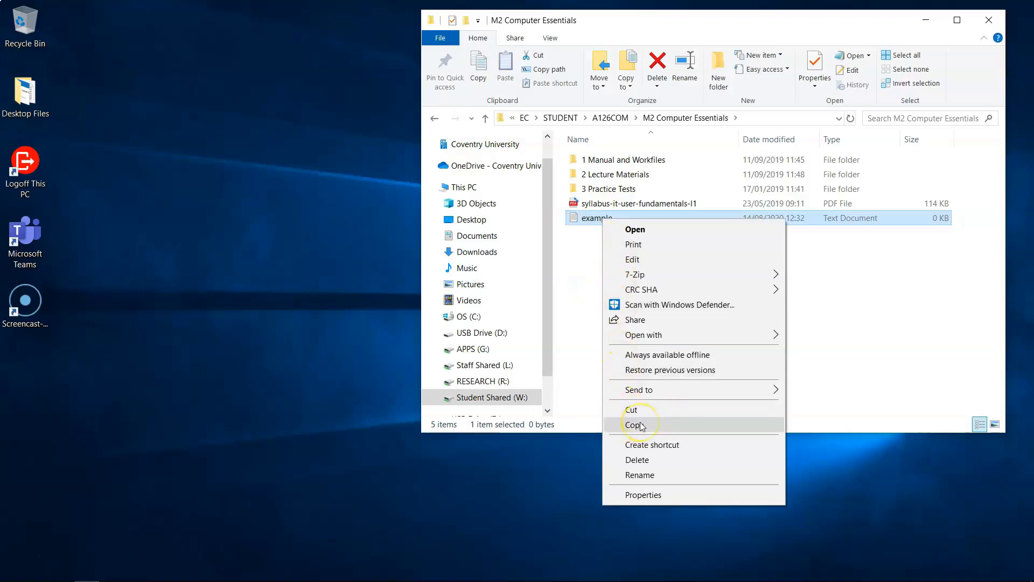
{"action": "left_click", "coordinate": [641, 425]}
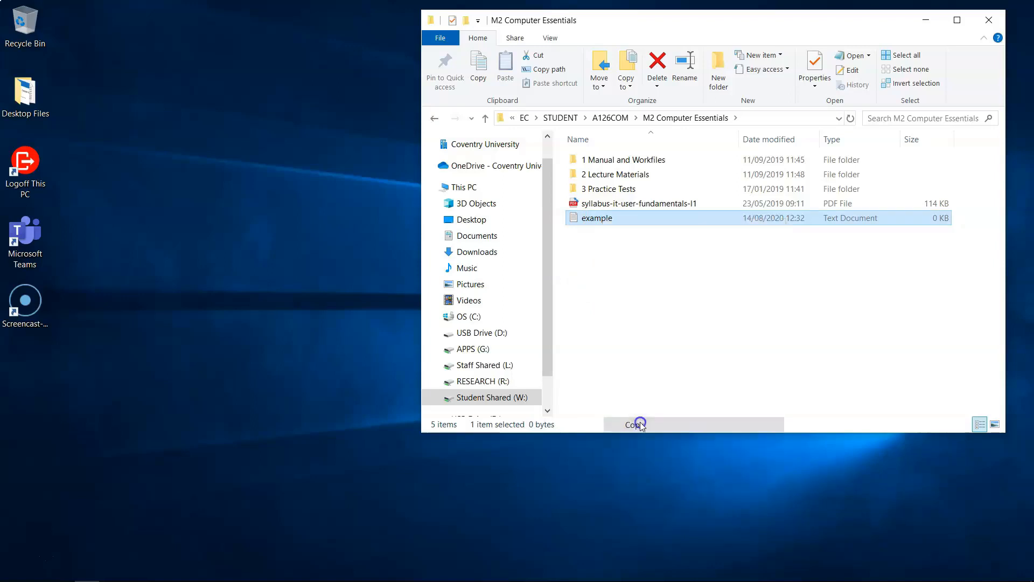
{"action": "left_click", "coordinate": [435, 119]}
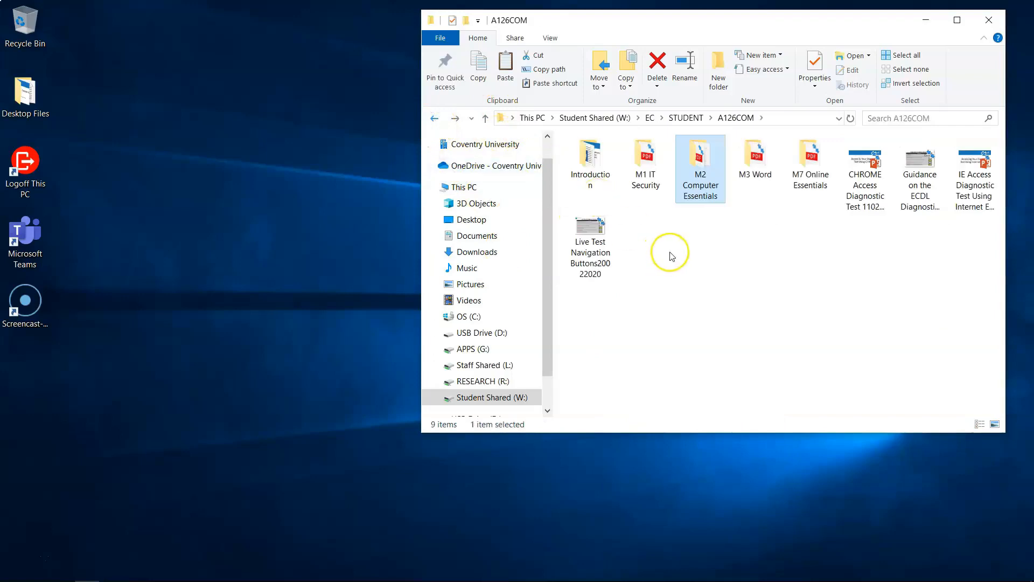
{"action": "right_click", "coordinate": [670, 249]}
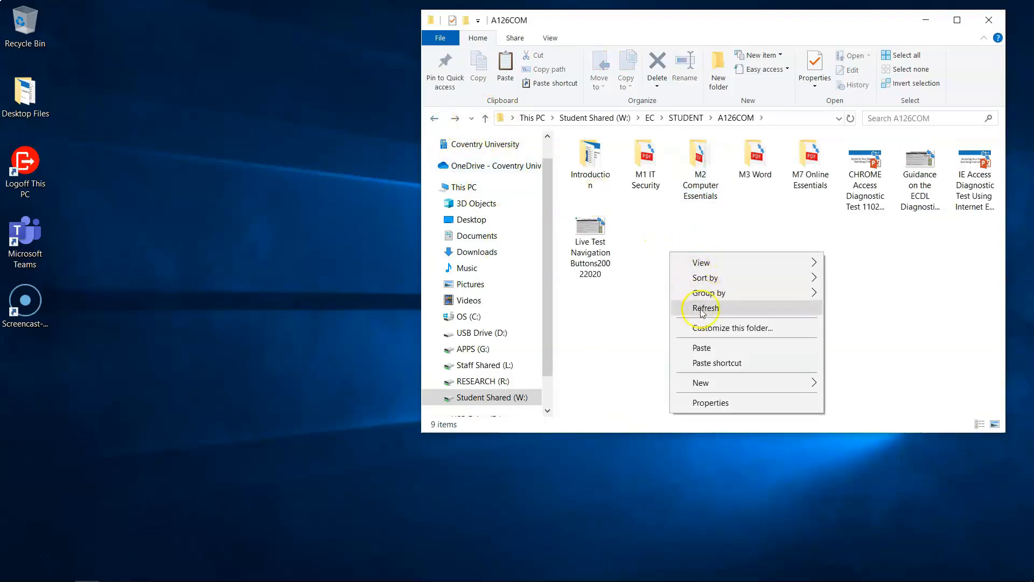
{"action": "left_click", "coordinate": [703, 348]}
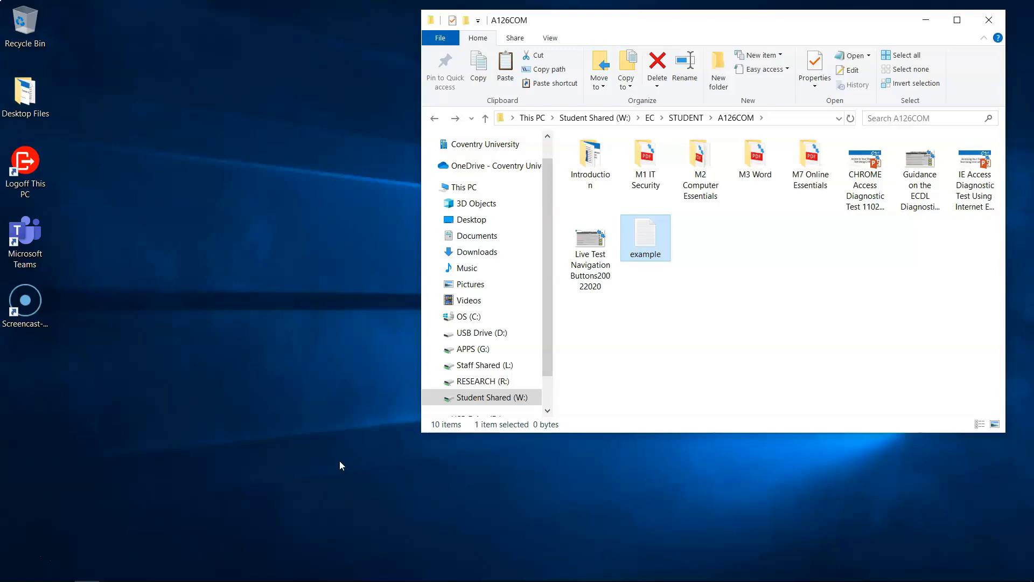
{"action": "left_click", "coordinate": [742, 366]}
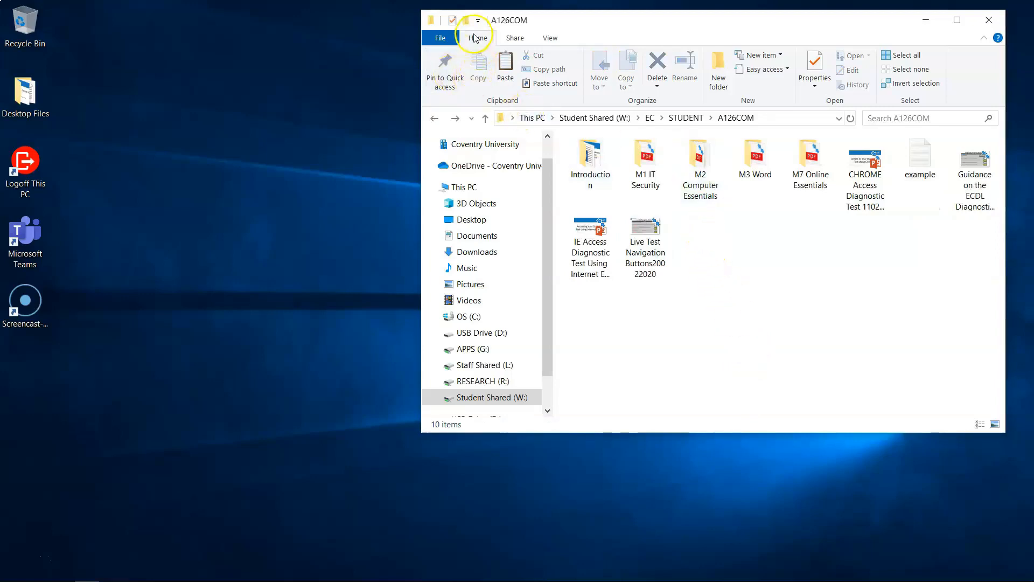
Step: Create a folder named "Example folder" in A126COM and clear the selection
{"action": "left_click", "coordinate": [715, 81]}
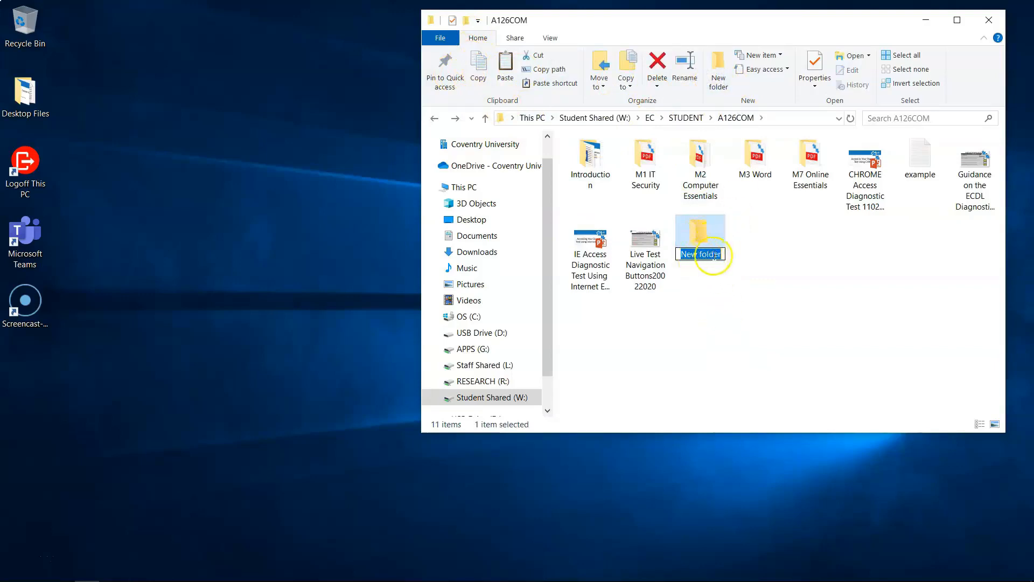
{"action": "type", "text": "Exmpa"}
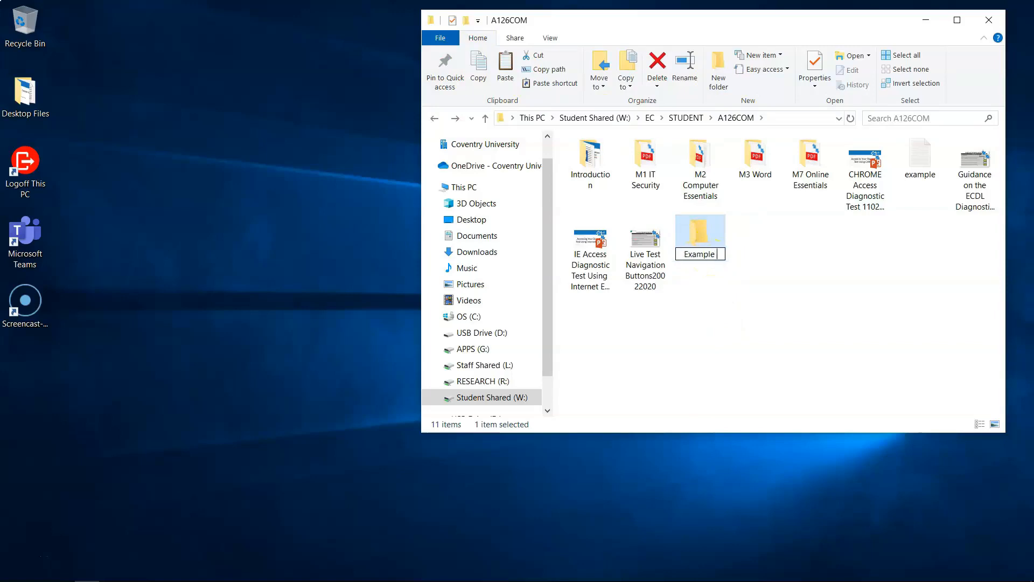
{"action": "type", "text": "der"}
{"action": "left_click", "coordinate": [760, 356]}
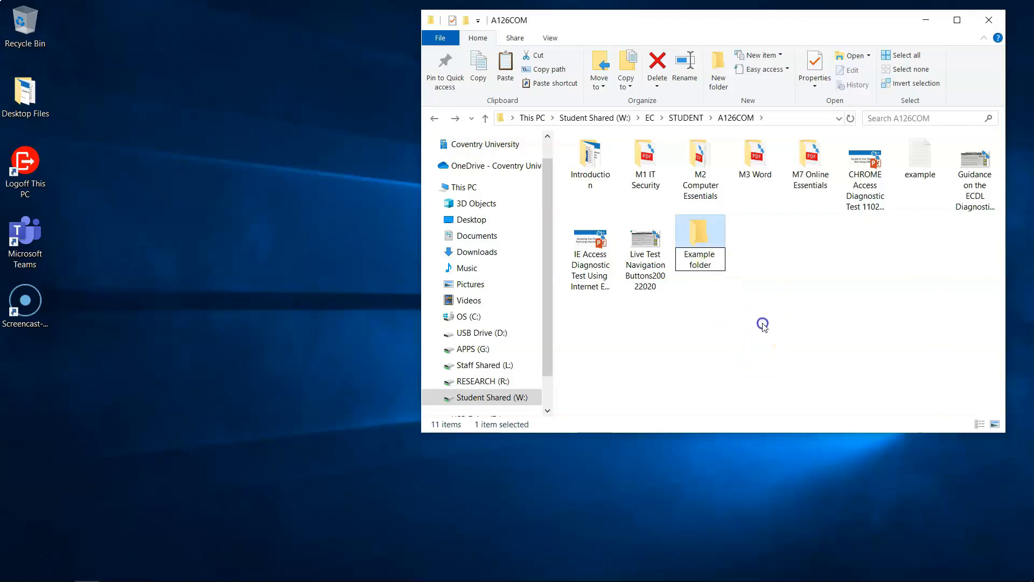
{"action": "left_click", "coordinate": [739, 310]}
{"action": "left_click", "coordinate": [757, 328]}
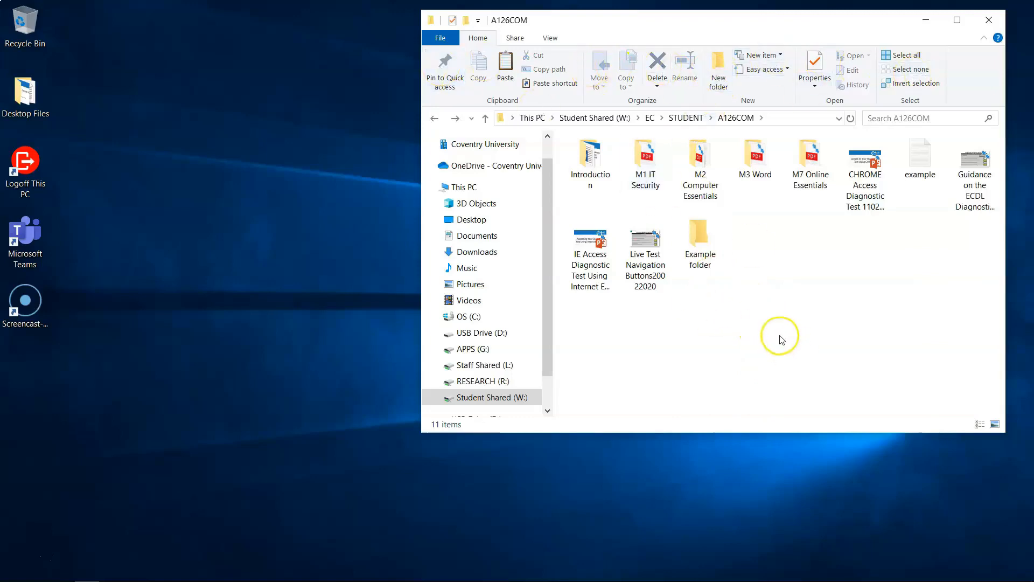
Step: Create a second folder in A126COM, keeping the default name "New folder"
{"action": "right_click", "coordinate": [755, 241]}
{"action": "left_click", "coordinate": [774, 388]}
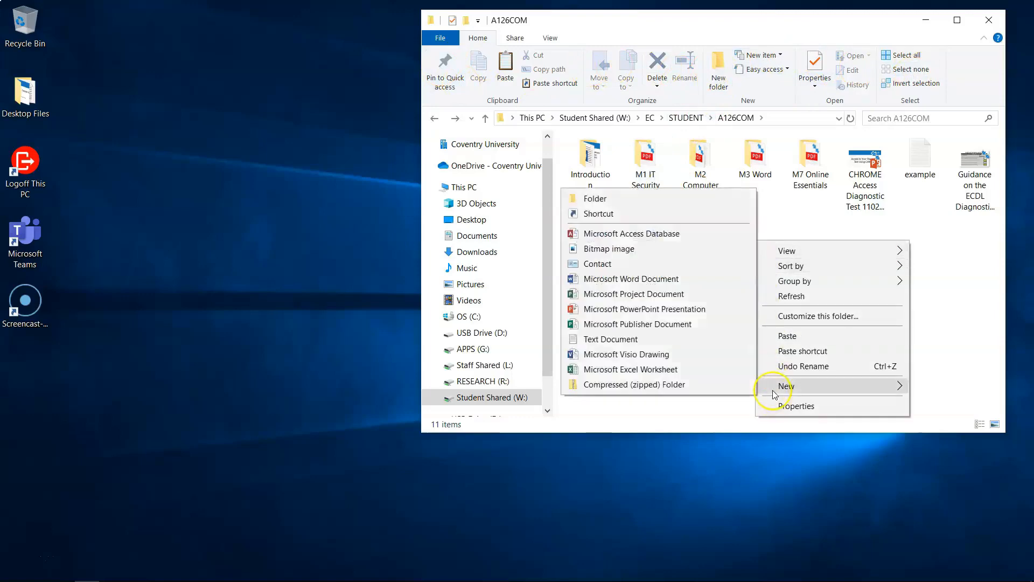
{"action": "left_click", "coordinate": [593, 201]}
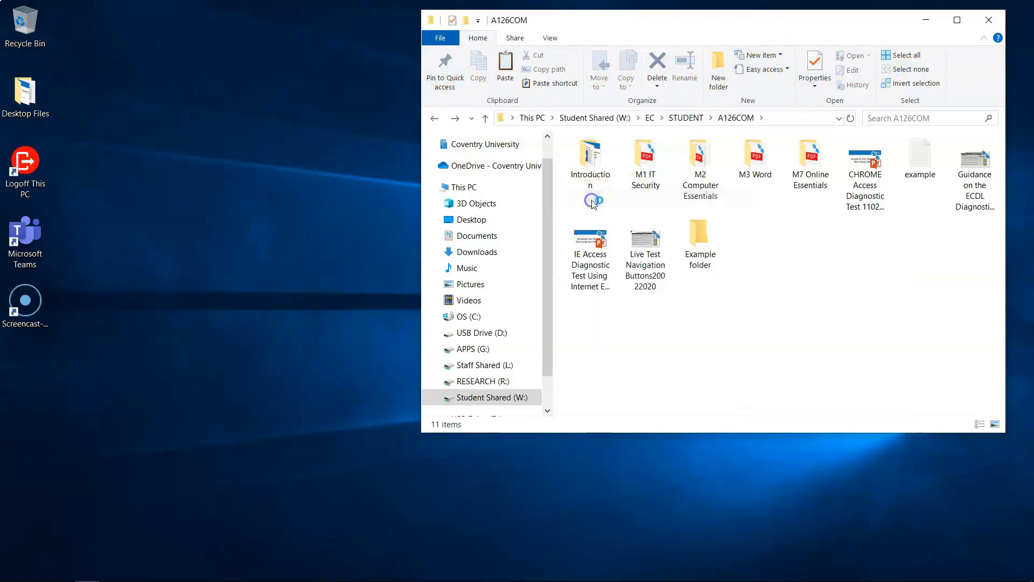
{"action": "left_click", "coordinate": [752, 323]}
{"action": "left_click", "coordinate": [760, 240]}
Step: Delete both Example folder and New folder from A126COM together
{"action": "left_click_drag", "start_coordinate": [785, 310], "coordinate": [680, 218]}
{"action": "key", "text": "Delete"}
{"action": "left_click", "coordinate": [582, 310]}
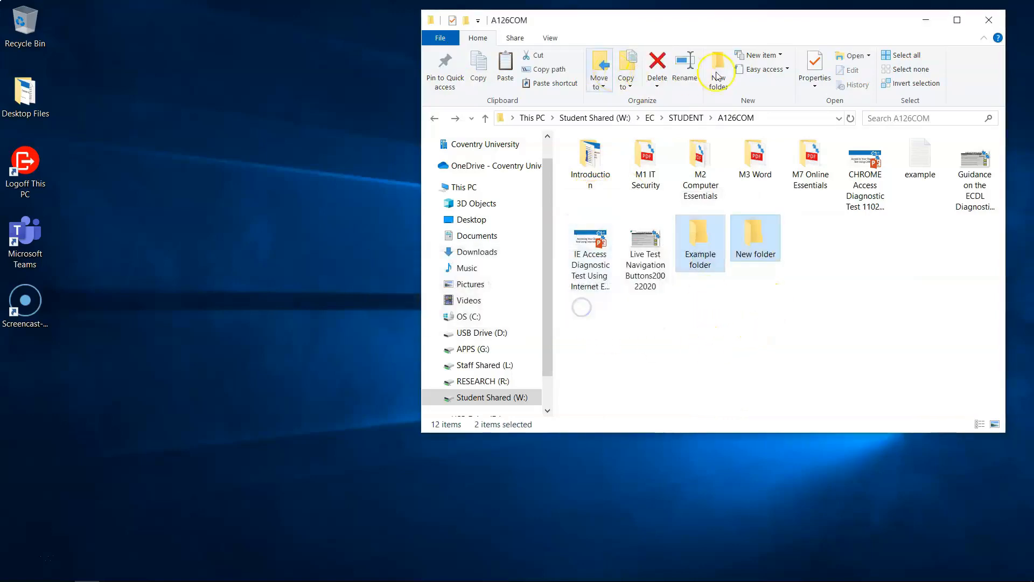
{"action": "right_click", "coordinate": [751, 259]}
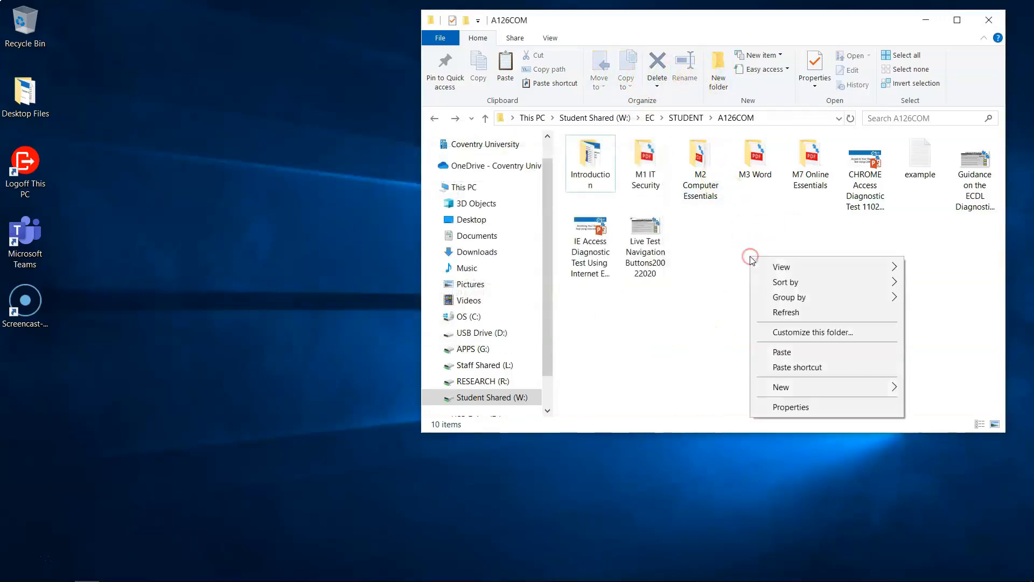
{"action": "left_click", "coordinate": [705, 275]}
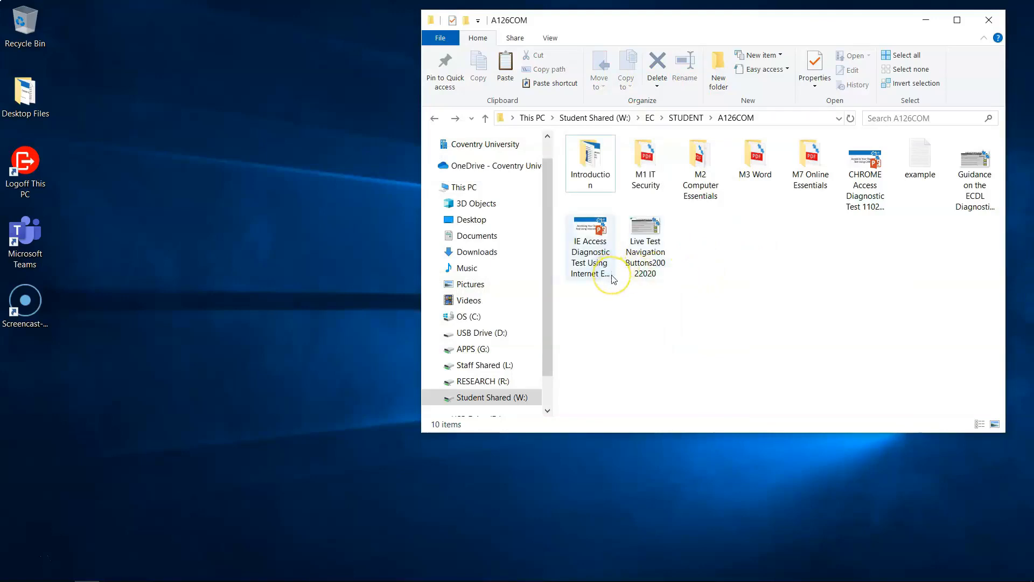
{"action": "mouse_move", "coordinate": [612, 279]}
{"action": "left_click", "coordinate": [14, 567]}
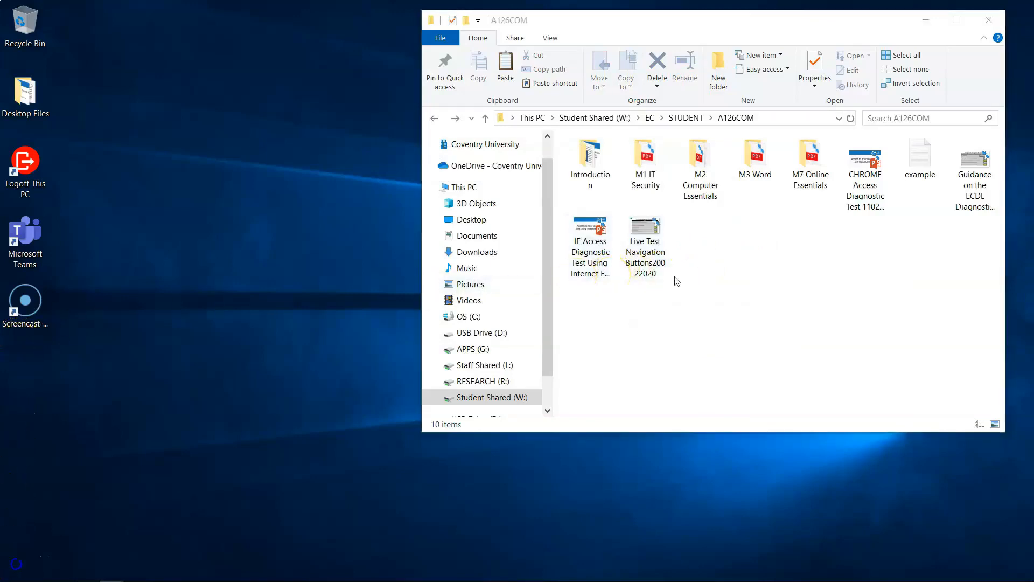
Step: Copy the example text document from A126COM, paste it onto the desktop and clear the desktop selection
{"action": "right_click", "coordinate": [921, 161]}
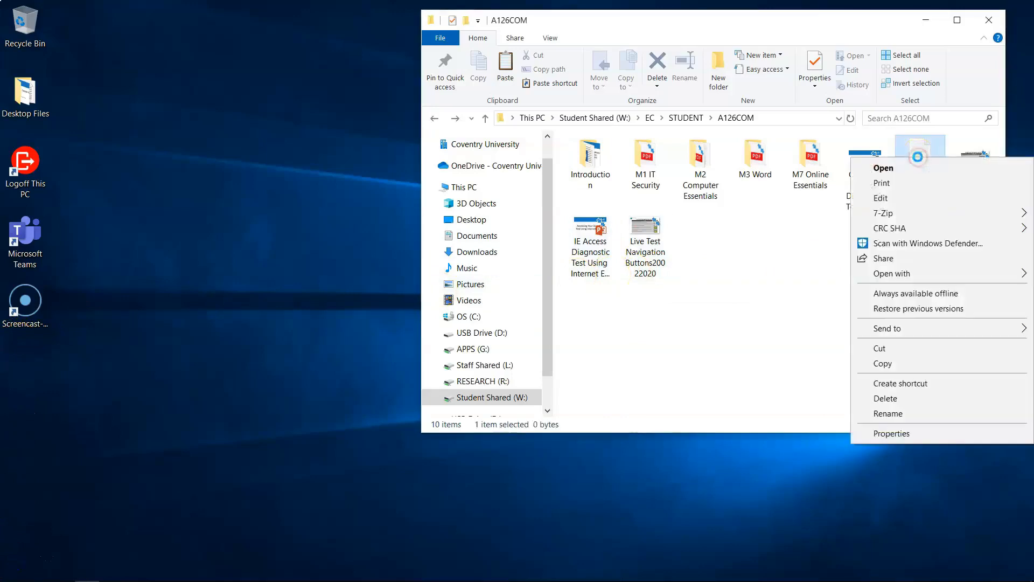
{"action": "left_click", "coordinate": [894, 363]}
{"action": "right_click", "coordinate": [249, 231]}
{"action": "left_click", "coordinate": [281, 293]}
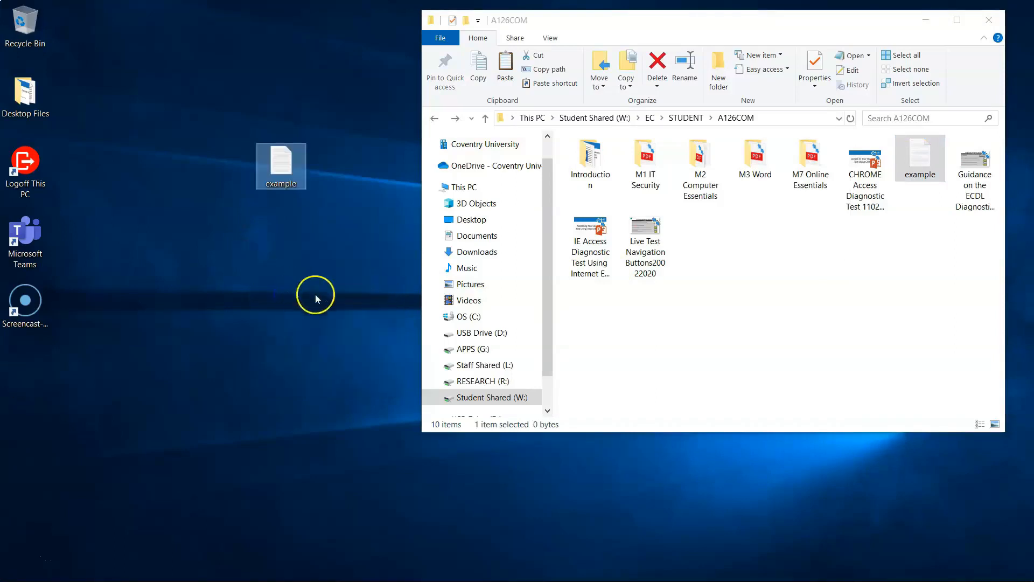
{"action": "left_click", "coordinate": [157, 237]}
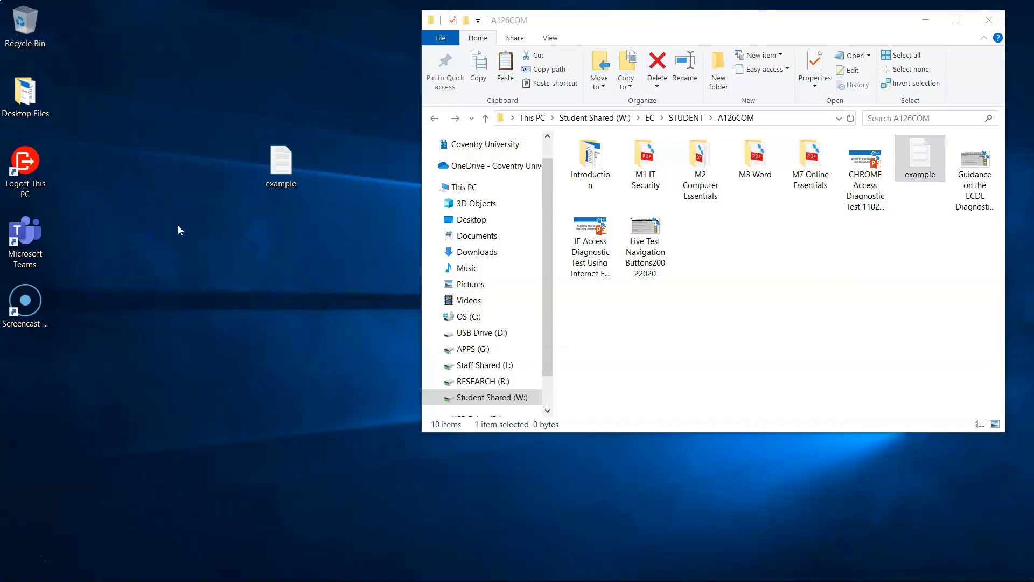
Step: Delete the copy of the example text document on the desktop, leaving the A126COM copy in place
{"action": "left_click", "coordinate": [281, 164]}
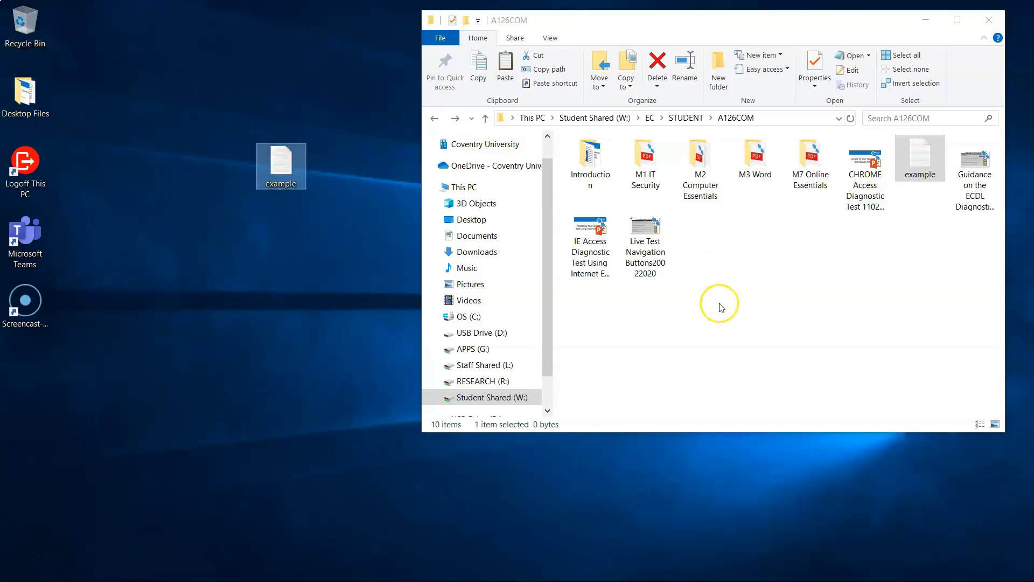
{"action": "left_click", "coordinate": [896, 163]}
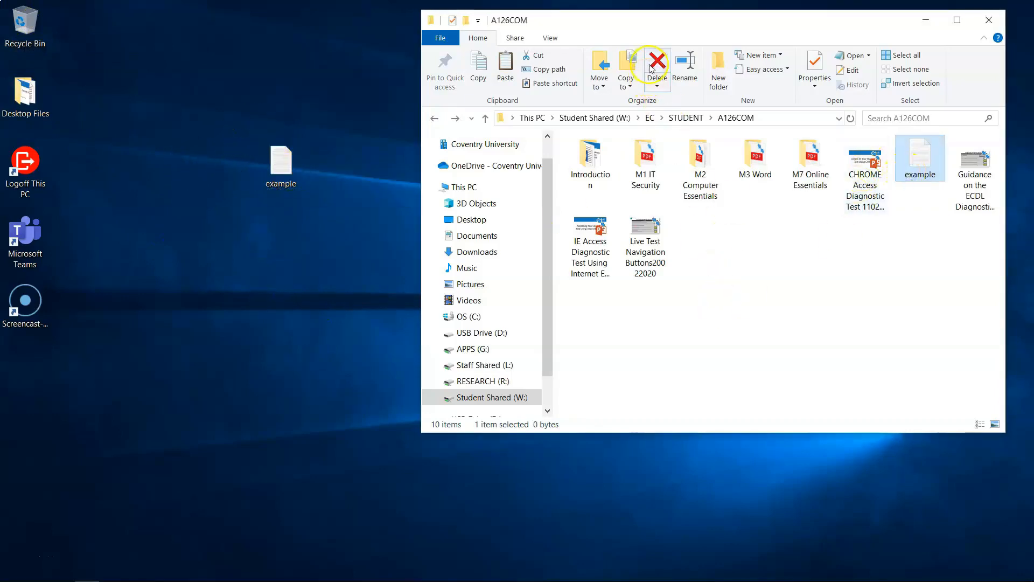
{"action": "right_click", "coordinate": [908, 158]}
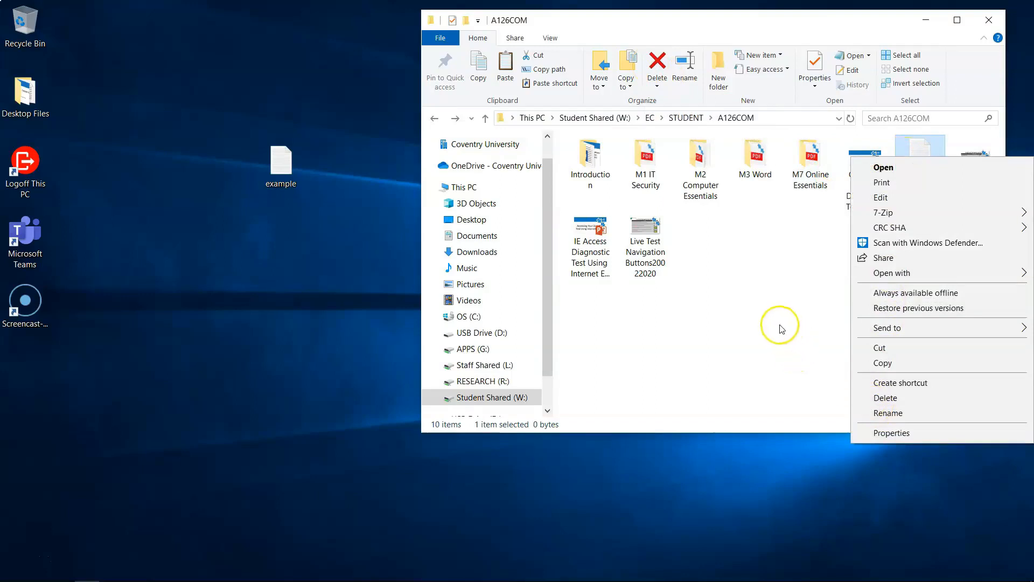
{"action": "left_click", "coordinate": [737, 294]}
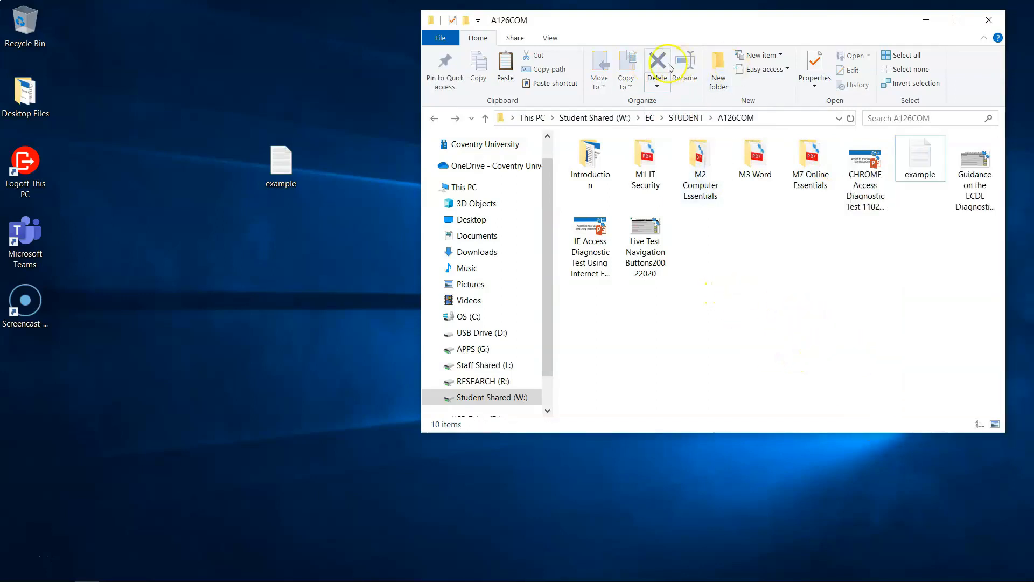
{"action": "left_click", "coordinate": [904, 147]}
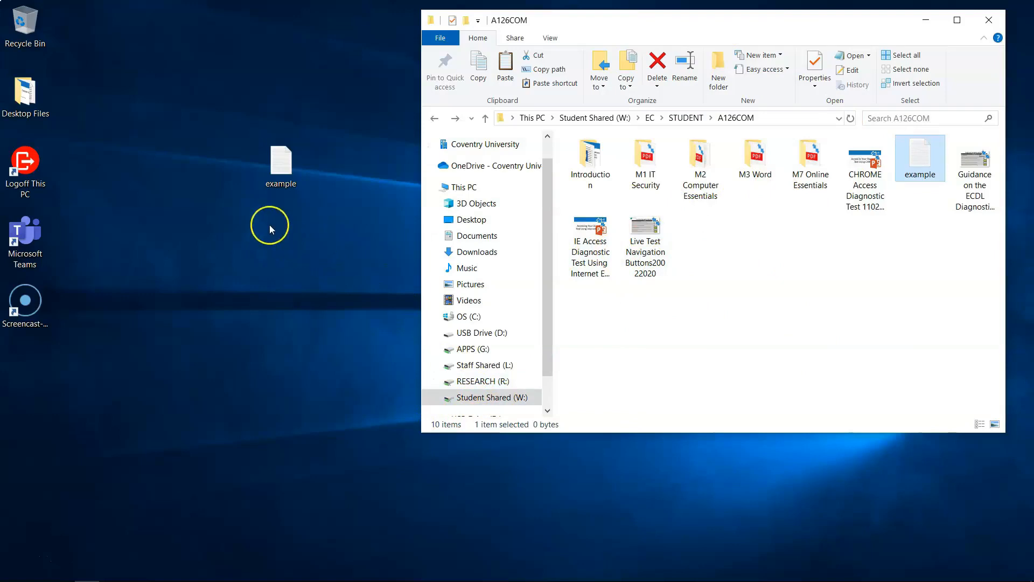
{"action": "left_click", "coordinate": [274, 168]}
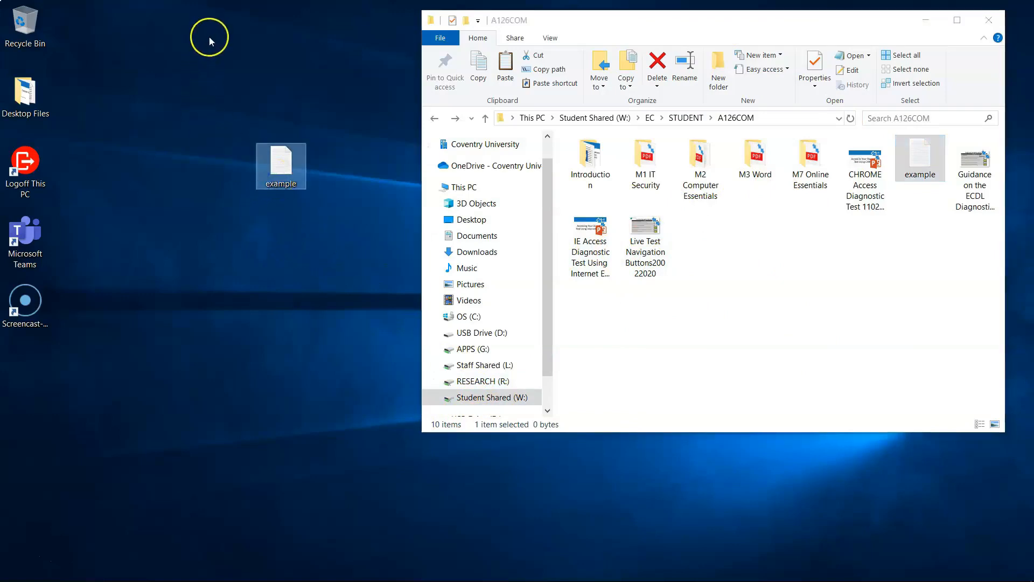
{"action": "right_click", "coordinate": [274, 166]}
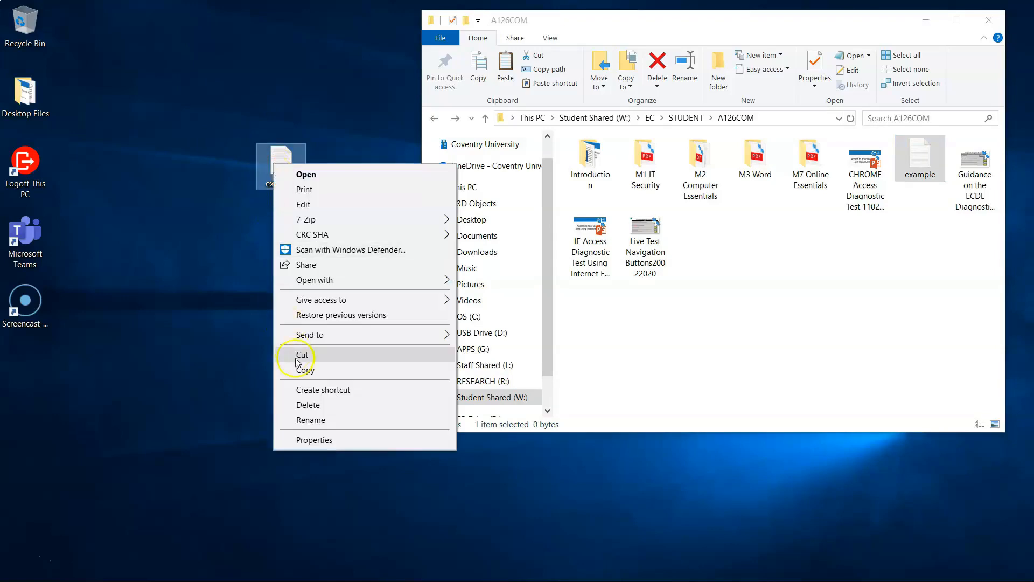
{"action": "left_click", "coordinate": [299, 407]}
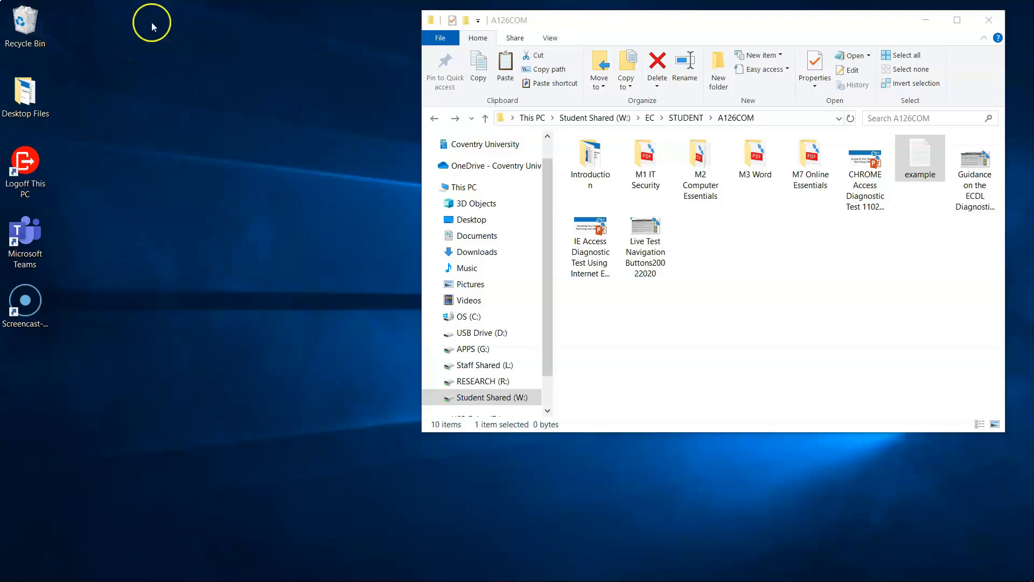
Step: Open the Recycle Bin, select the deleted example document and examine the commands available for it
{"action": "double_click", "coordinate": [39, 20]}
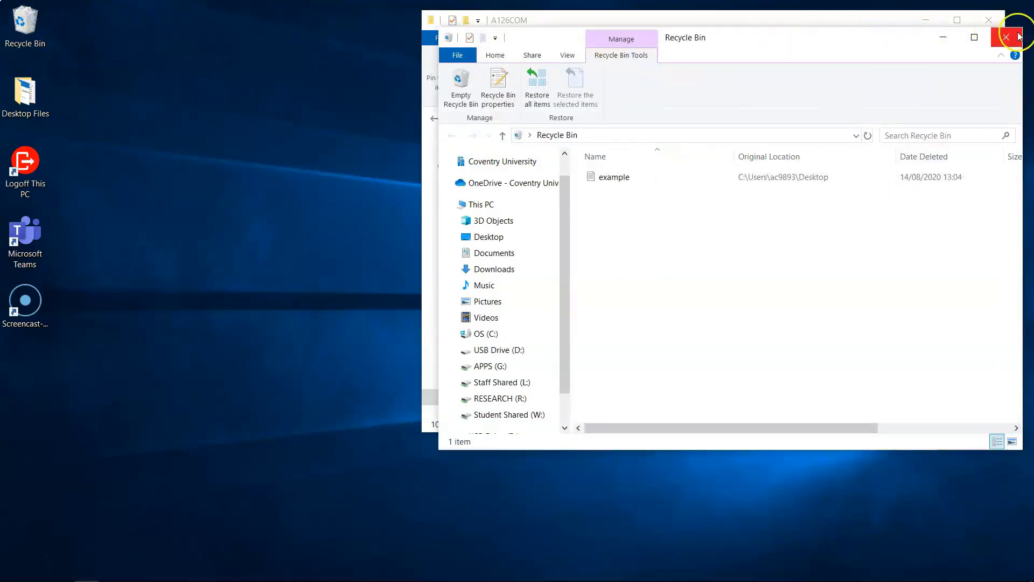
{"action": "left_click_drag", "start_coordinate": [805, 36], "coordinate": [597, 46]}
{"action": "left_click", "coordinate": [446, 183]}
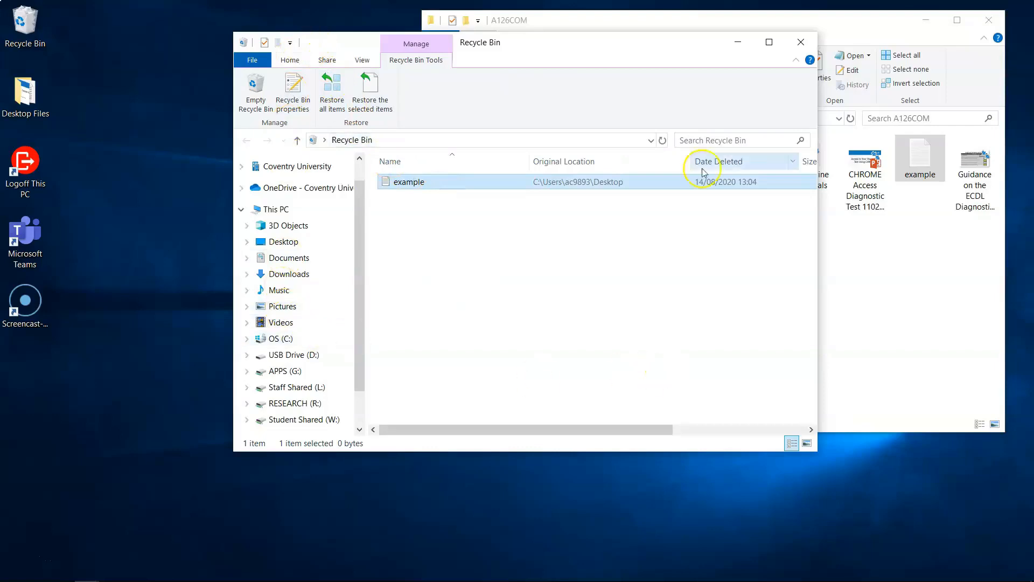
{"action": "left_click", "coordinate": [291, 62]}
{"action": "left_click", "coordinate": [323, 60]}
{"action": "left_click", "coordinate": [350, 58]}
{"action": "left_click", "coordinate": [300, 57]}
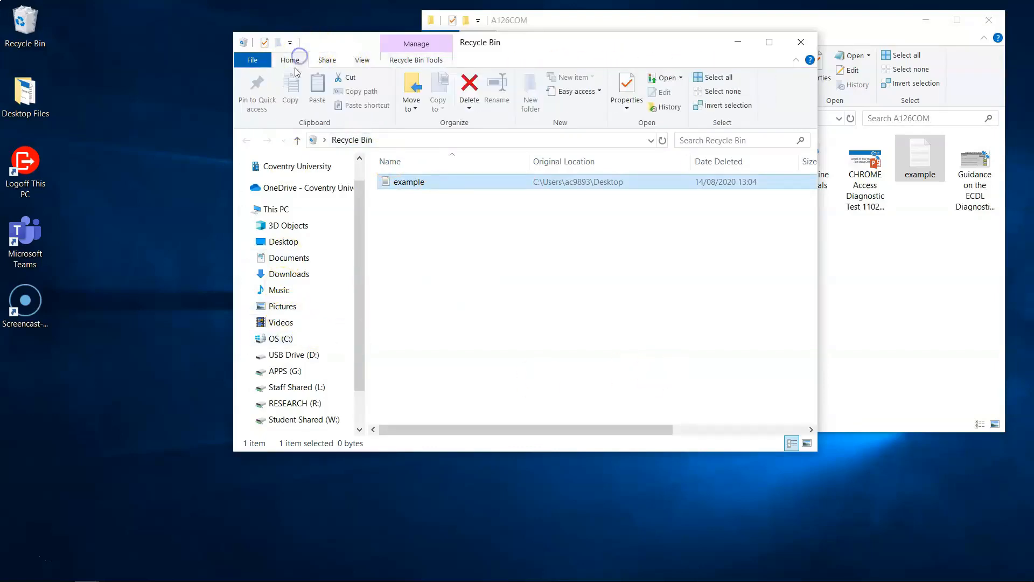
{"action": "left_click", "coordinate": [397, 61]}
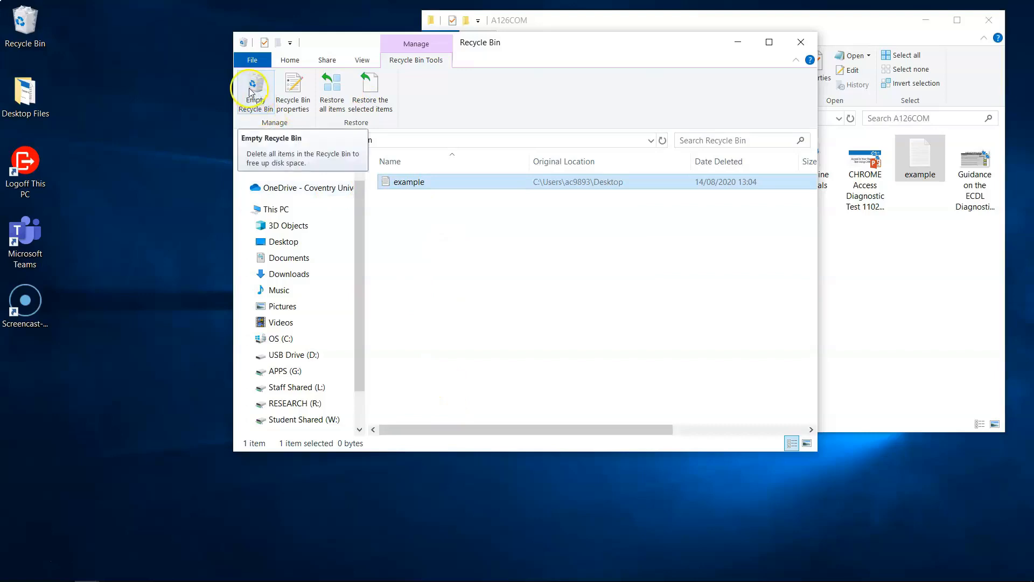
Step: Restore the selected example document from the Recycle Bin and move its icon to the open desktop area beside the A126COM window
{"action": "left_click_drag", "start_coordinate": [358, 43], "coordinate": [491, 79]}
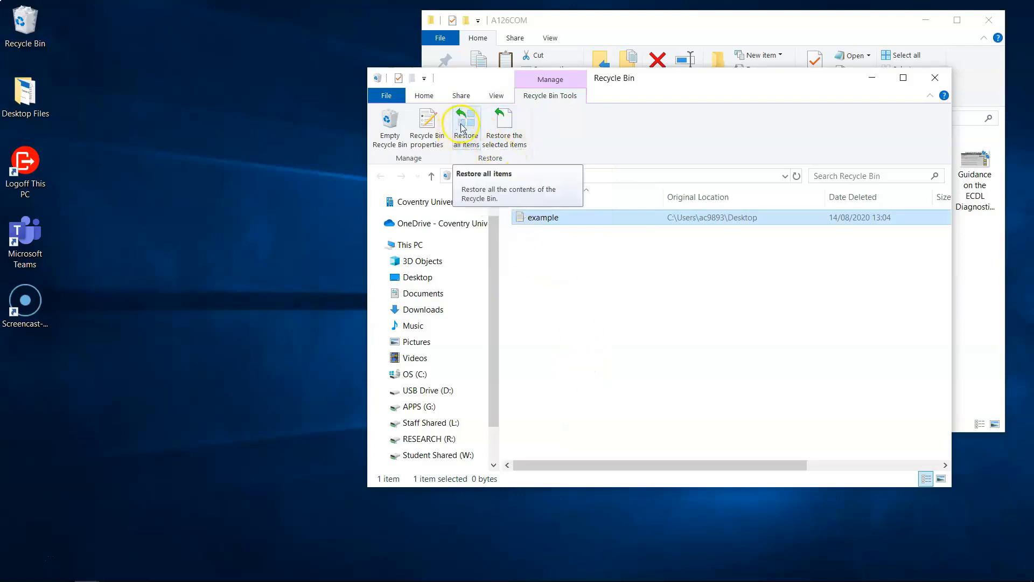
{"action": "left_click", "coordinate": [500, 128]}
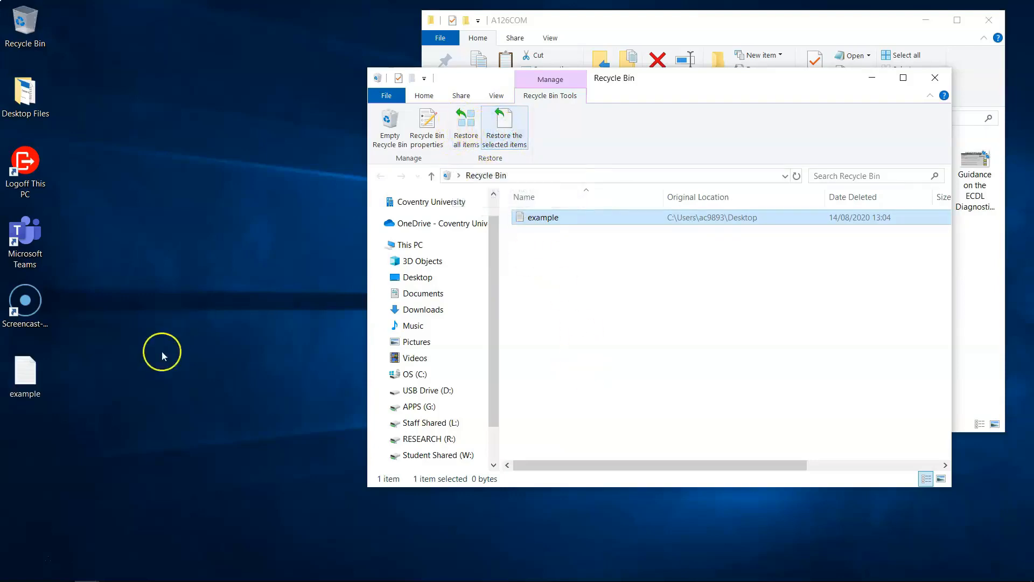
{"action": "left_click", "coordinate": [938, 85]}
{"action": "left_click_drag", "start_coordinate": [28, 381], "coordinate": [275, 246]}
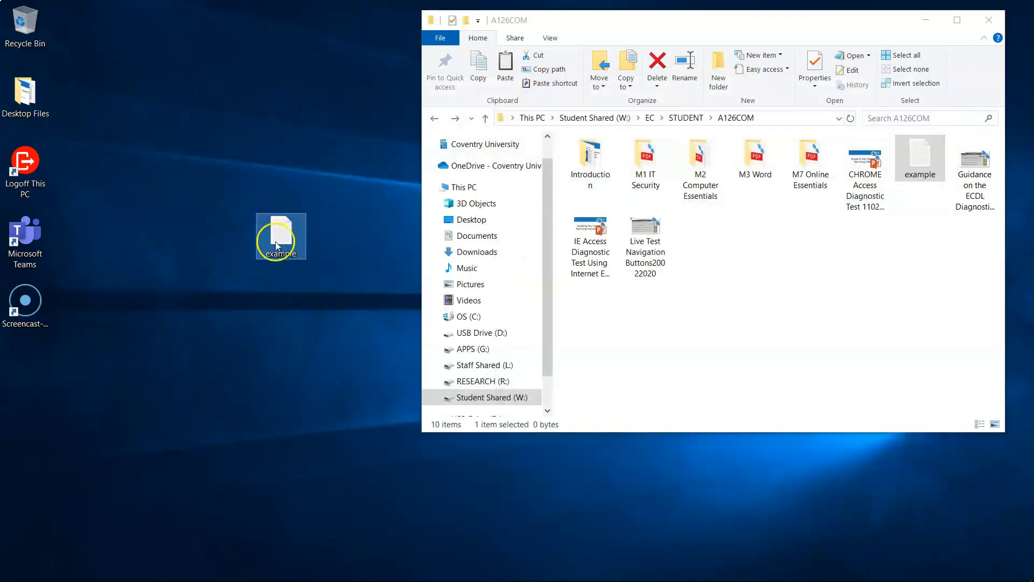
{"action": "left_click", "coordinate": [24, 558]}
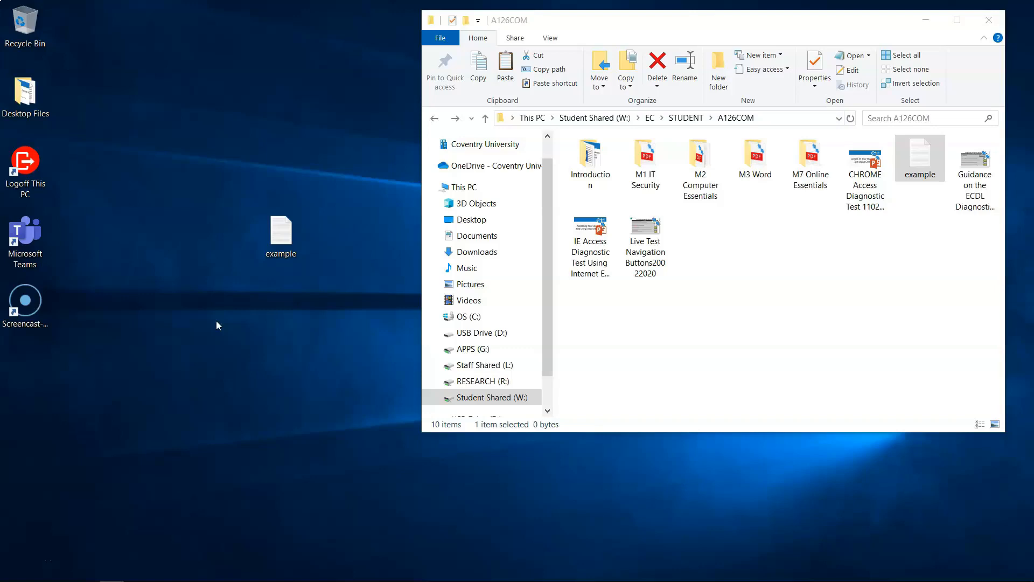
{"action": "double_click", "coordinate": [272, 240]}
{"action": "right_click", "coordinate": [276, 237]}
{"action": "left_click", "coordinate": [218, 210]}
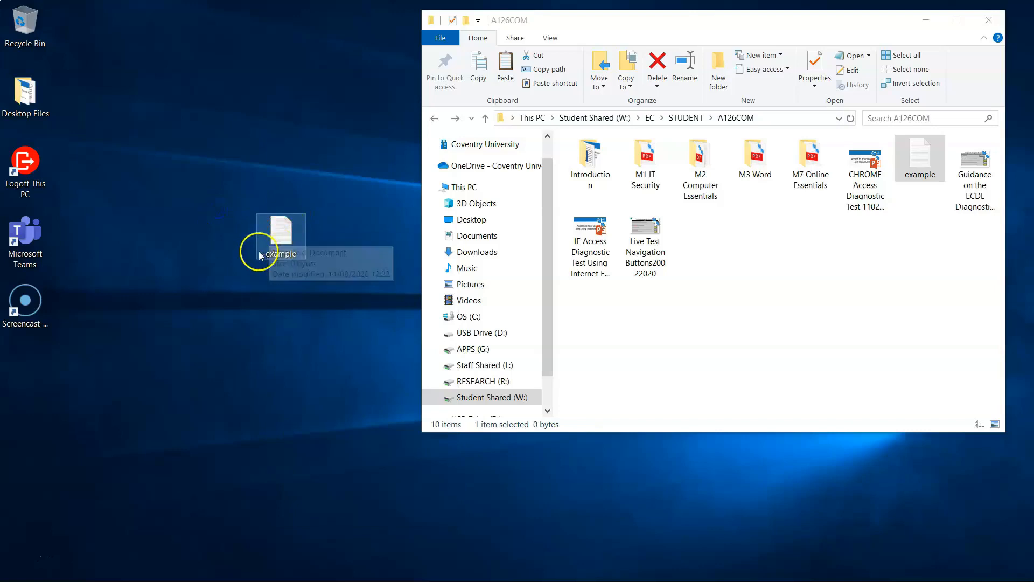
Step: Create a new Microsoft Word document on the desktop named "Word example" and clear the desktop selection
{"action": "right_click", "coordinate": [270, 311]}
{"action": "left_click", "coordinate": [299, 441]}
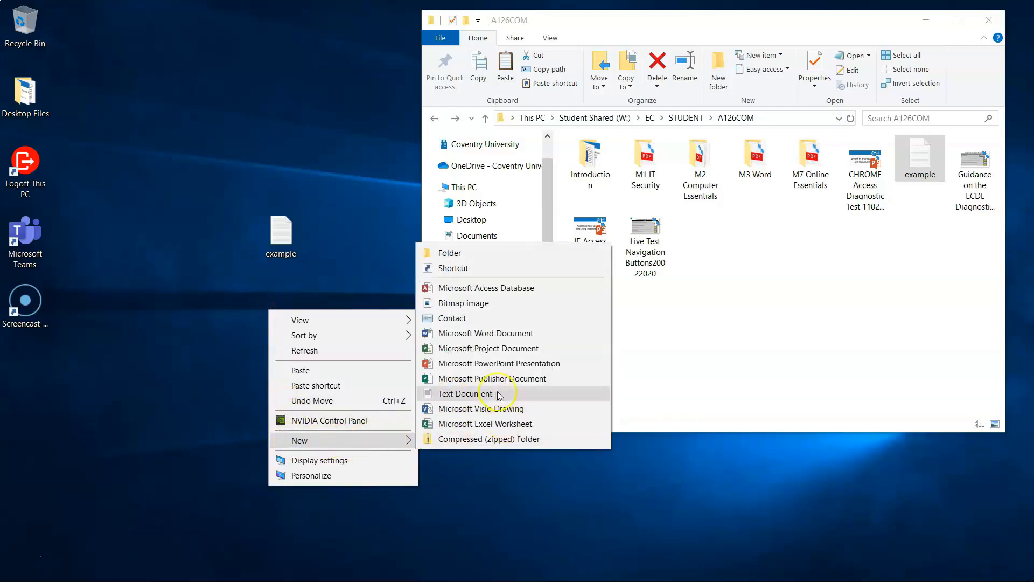
{"action": "left_click", "coordinate": [484, 333]}
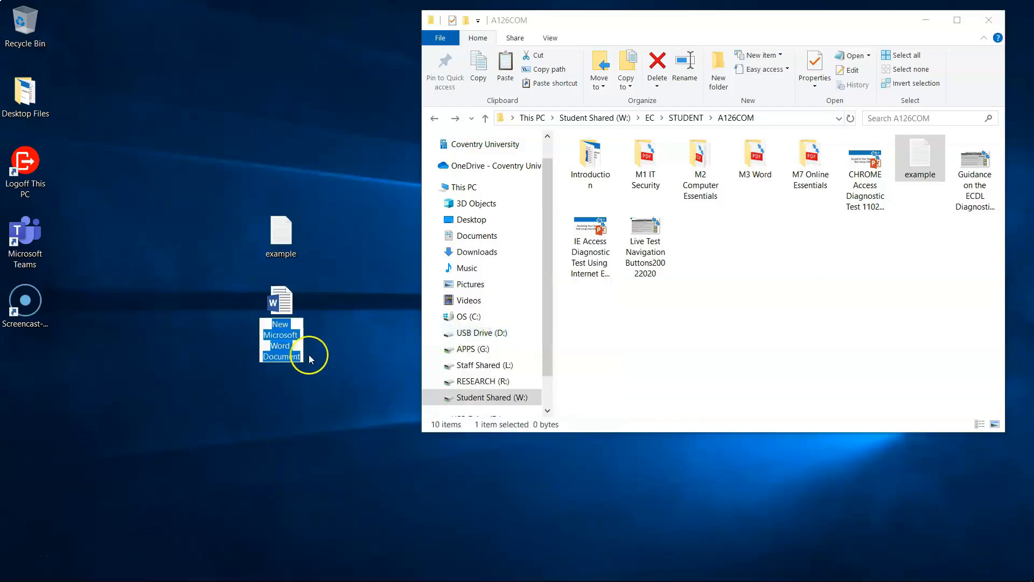
{"action": "type", "text": "Word example"}
{"action": "left_click", "coordinate": [275, 377]}
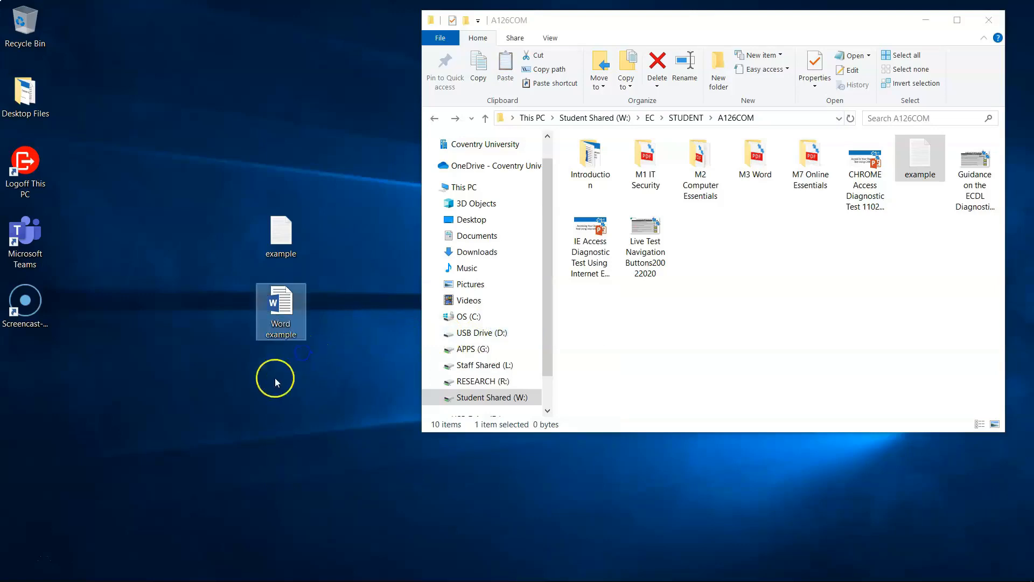
{"action": "left_click", "coordinate": [248, 239]}
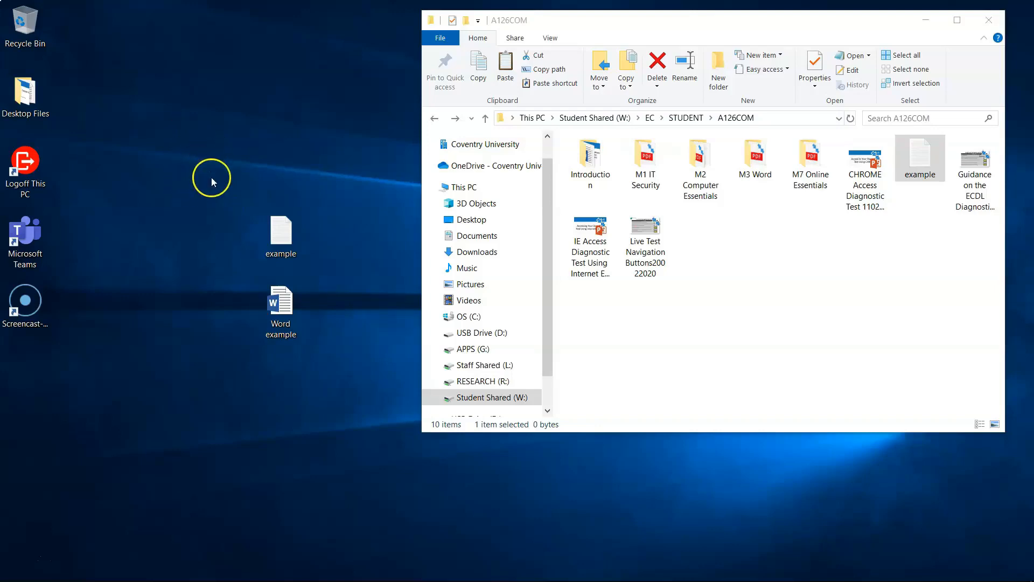
Step: Compress the desktop documents example and Word example together into a zipped folder, and place the archive below Word example
{"action": "left_click", "coordinate": [272, 240]}
{"action": "left_click", "coordinate": [285, 317], "text": "ctrl"}
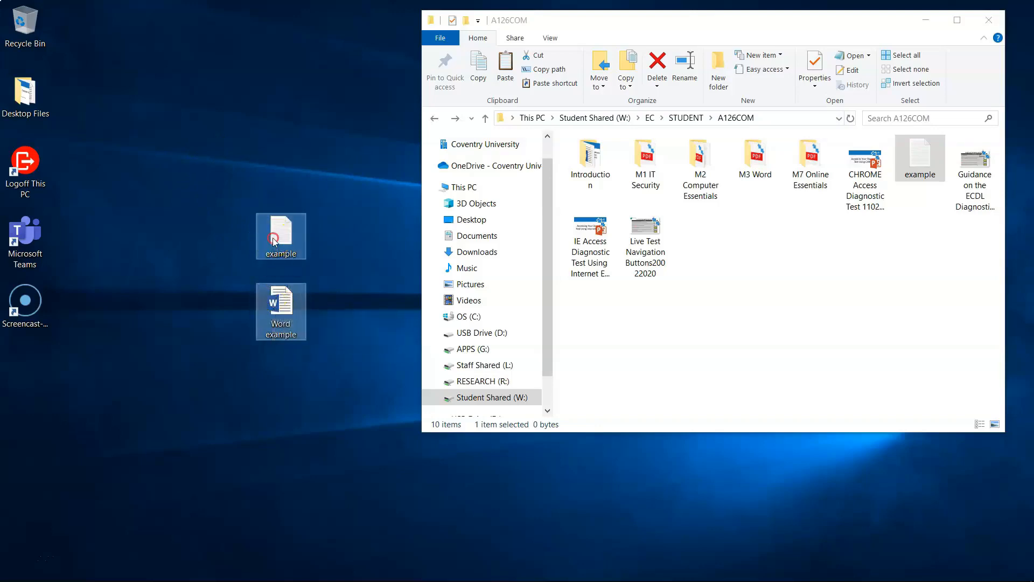
{"action": "right_click", "coordinate": [273, 249]}
{"action": "left_click", "coordinate": [287, 337]}
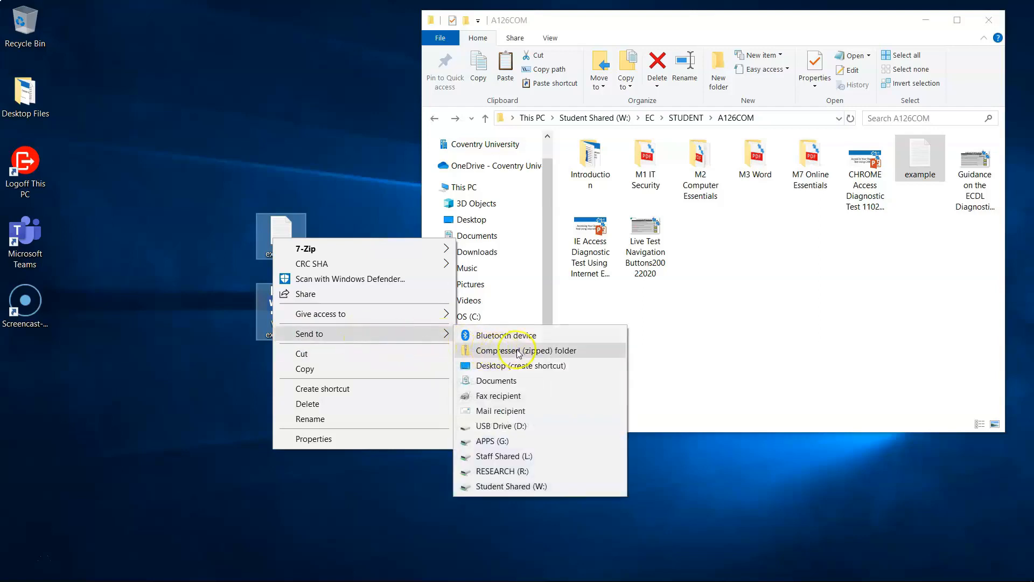
{"action": "left_click", "coordinate": [552, 353]}
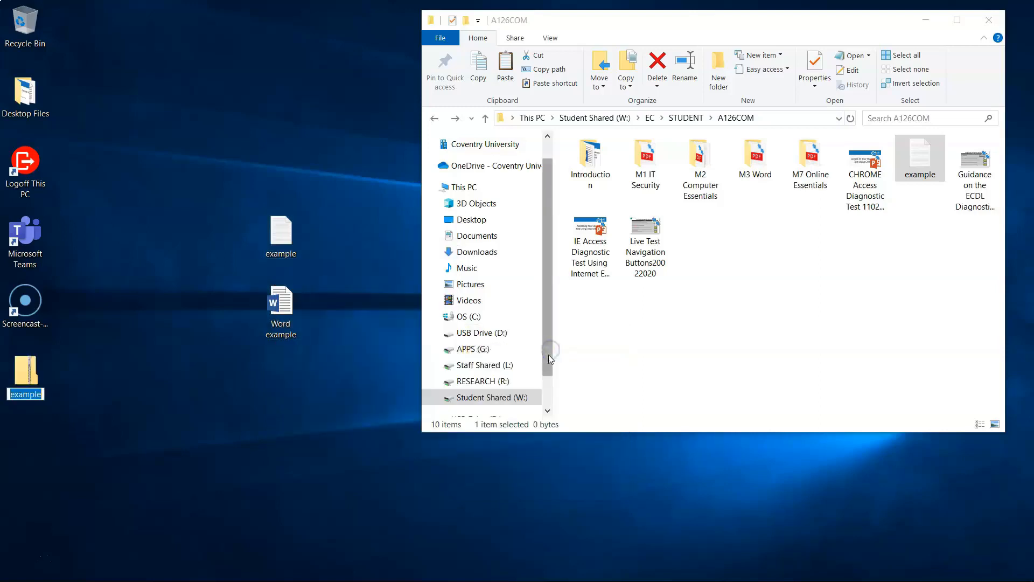
{"action": "left_click_drag", "start_coordinate": [25, 377], "coordinate": [281, 378]}
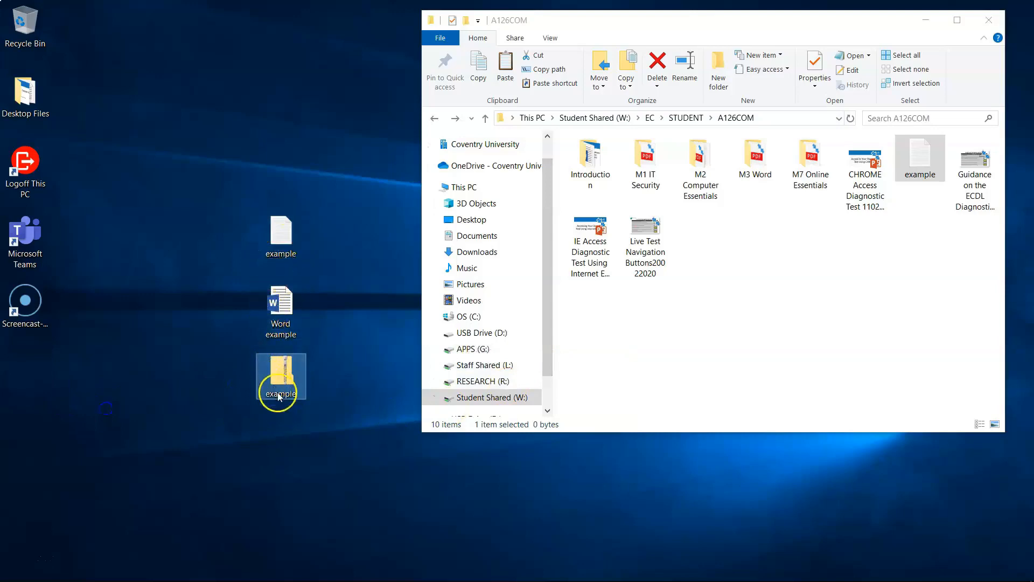
Step: Rename the zipped folder as "example zipped files" and remove the two original documents from the desktop
{"action": "right_click", "coordinate": [273, 386]}
{"action": "left_click", "coordinate": [295, 353]}
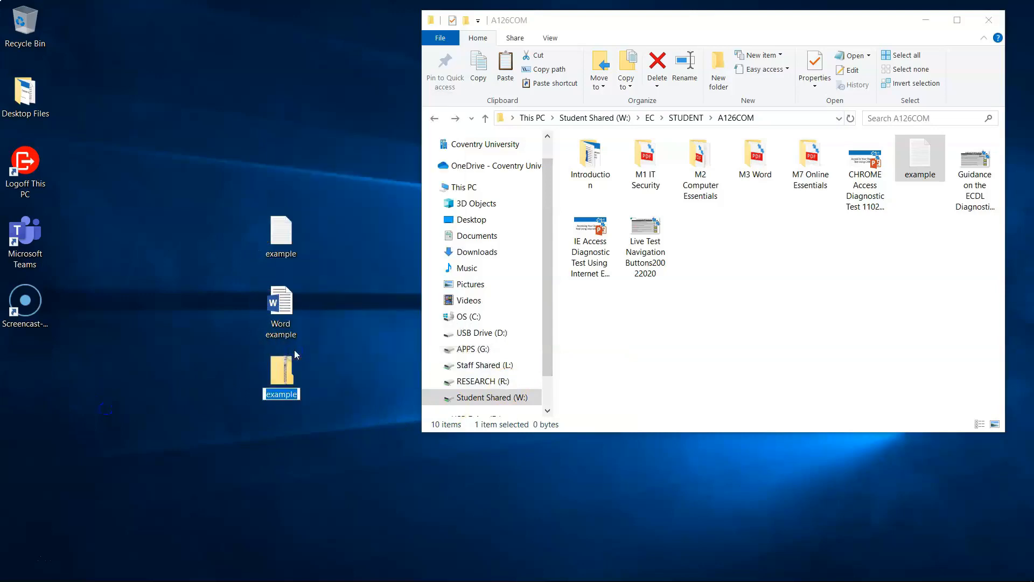
{"action": "left_click", "coordinate": [297, 394]}
{"action": "type", "text": "zipped fo"}
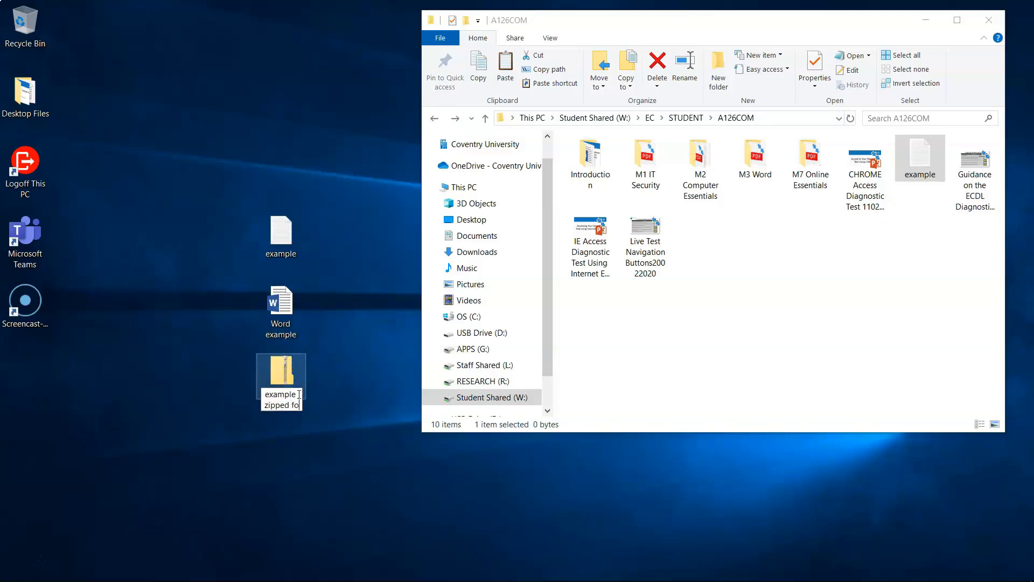
{"action": "key", "text": "BackSpace"}
{"action": "type", "text": "iles"}
{"action": "key", "text": "Return"}
{"action": "left_click_drag", "start_coordinate": [233, 187], "coordinate": [273, 377]}
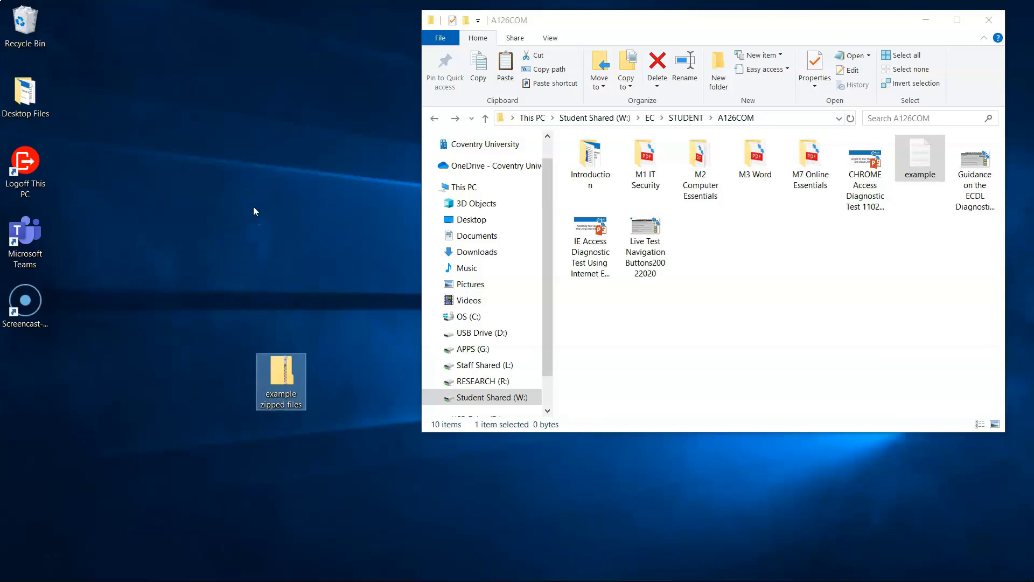
Step: Extract the example zipped files archive to its default desktop folder, move the extracted folder beside the archive and close its window
{"action": "right_click", "coordinate": [276, 377]}
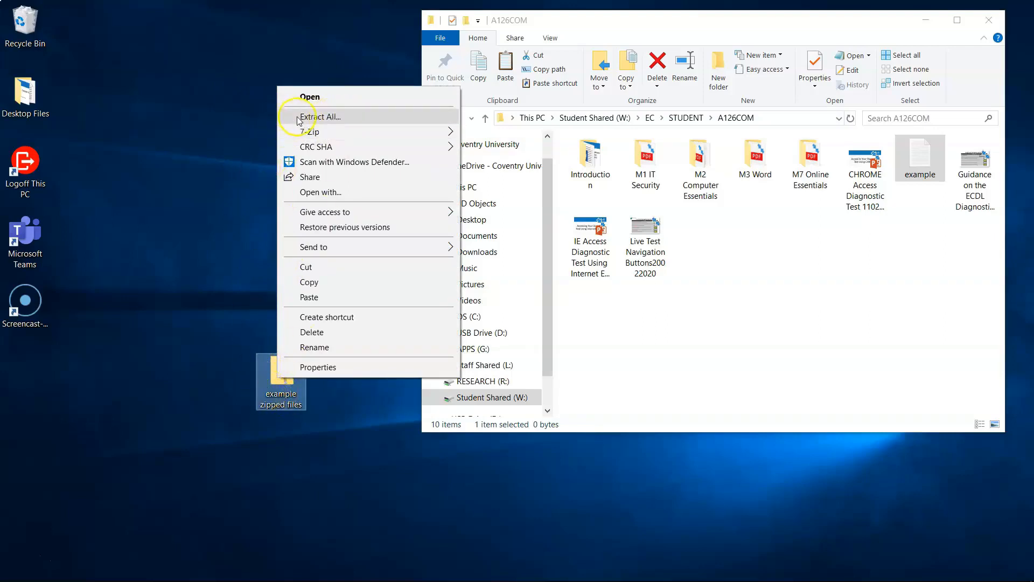
{"action": "left_click", "coordinate": [318, 117]}
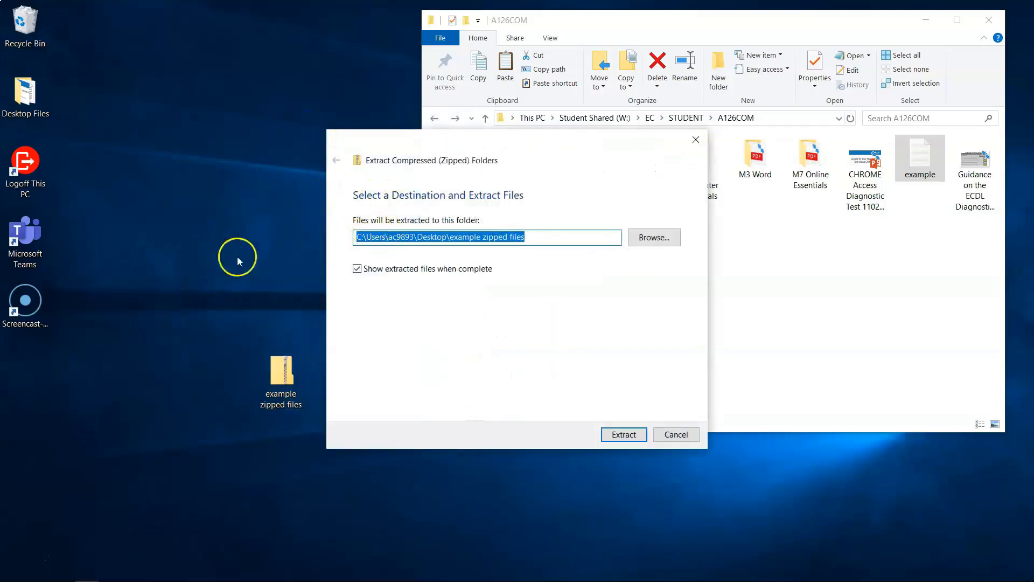
{"action": "left_click", "coordinate": [623, 435]}
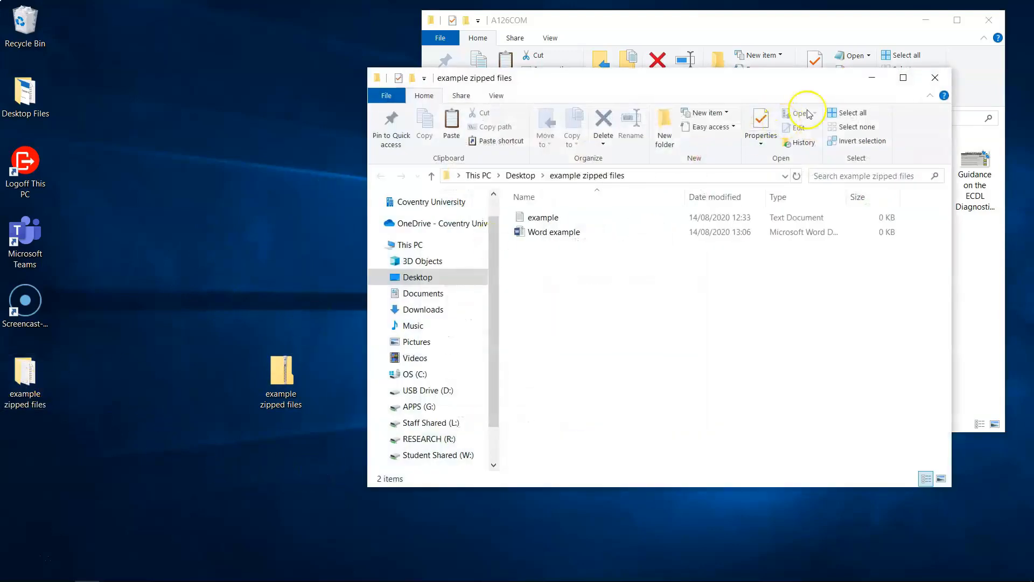
{"action": "left_click_drag", "start_coordinate": [25, 377], "coordinate": [178, 318]}
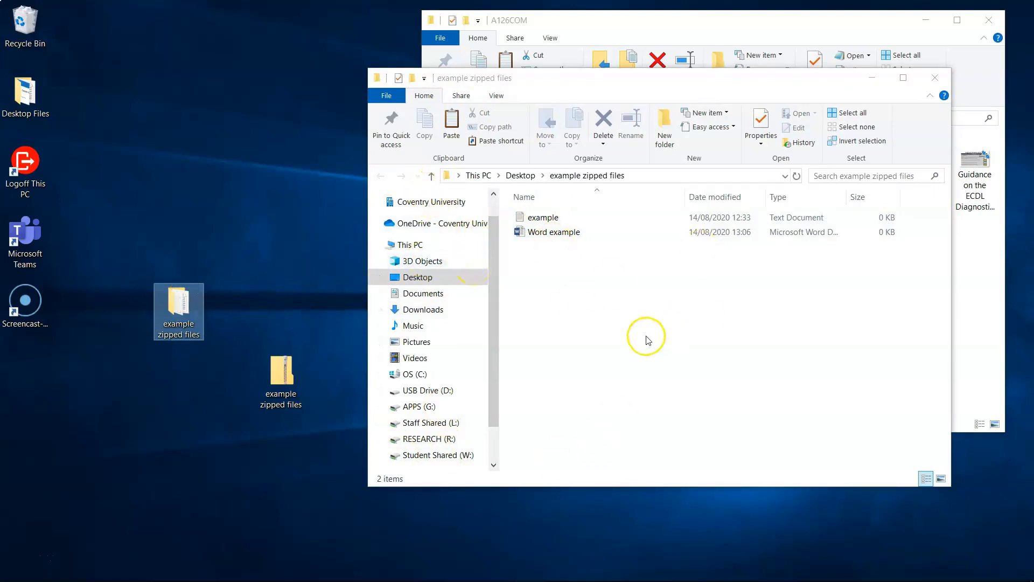
{"action": "left_click", "coordinate": [935, 79]}
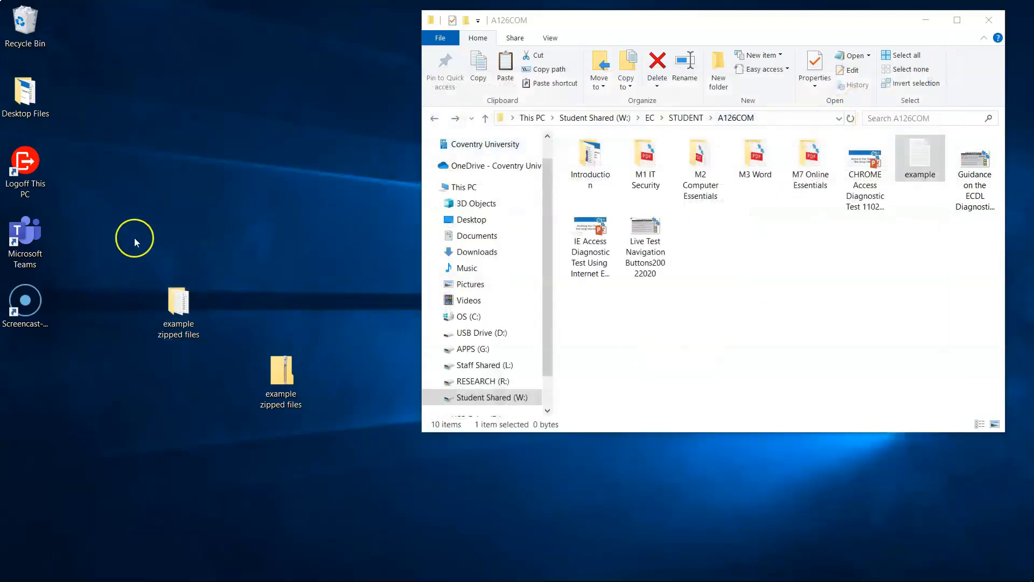
Step: Examine the option for compressing the extracted folder and the option for extracting the zipped archive, without applying either
{"action": "left_click", "coordinate": [186, 318]}
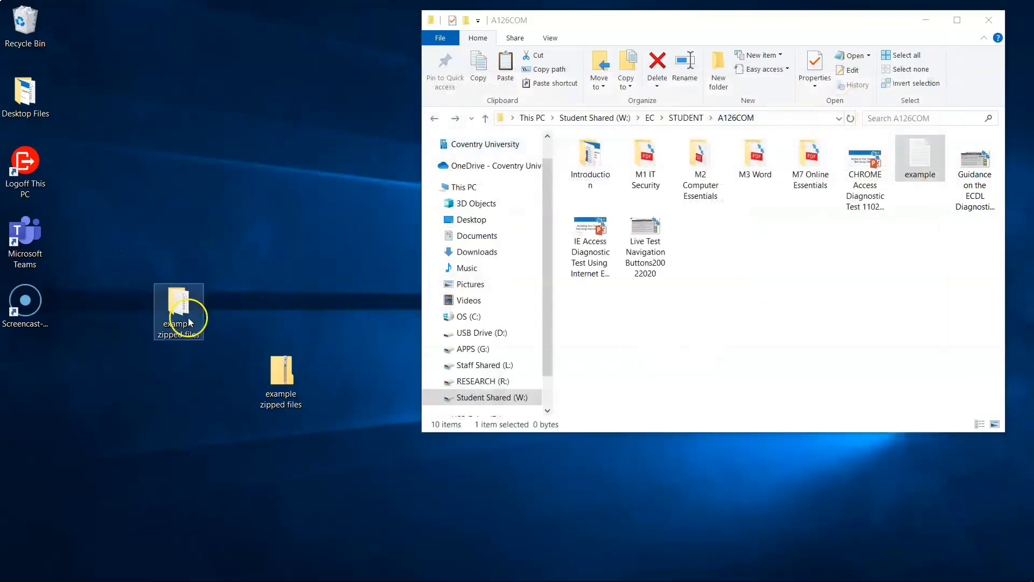
{"action": "right_click", "coordinate": [189, 322]}
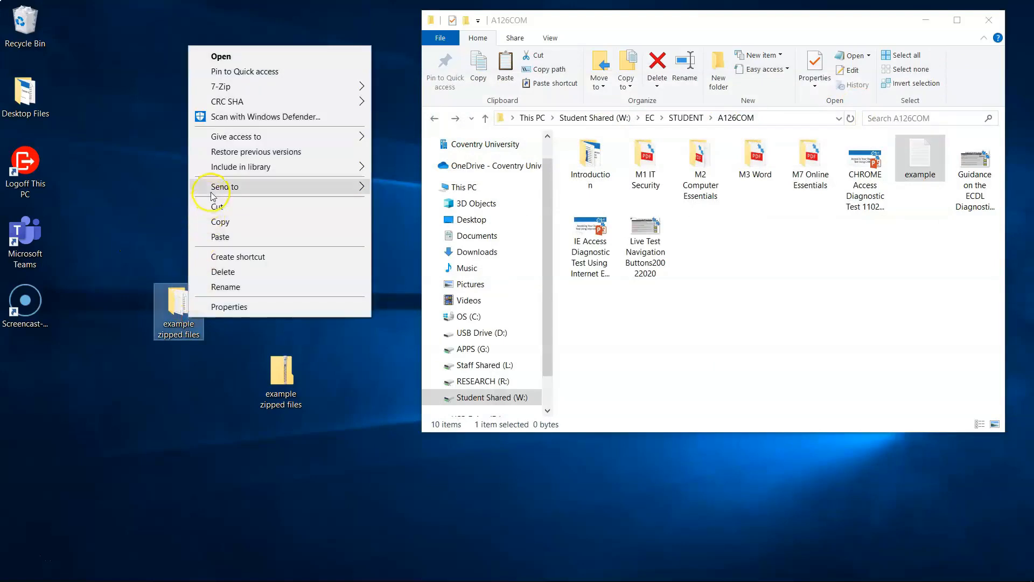
{"action": "mouse_move", "coordinate": [253, 188]}
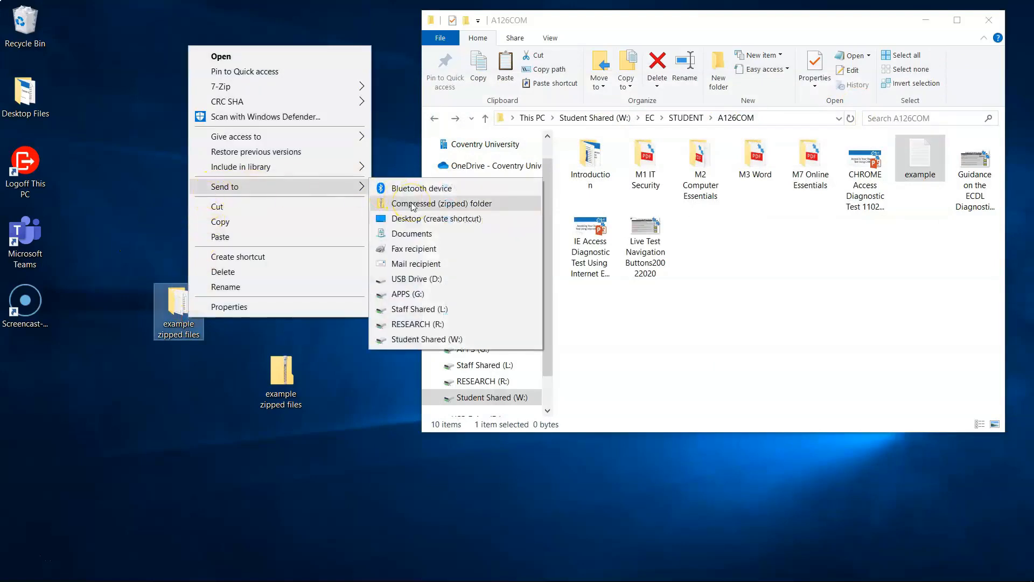
{"action": "key", "text": "Escape"}
{"action": "left_click", "coordinate": [291, 389]}
{"action": "right_click", "coordinate": [293, 392]}
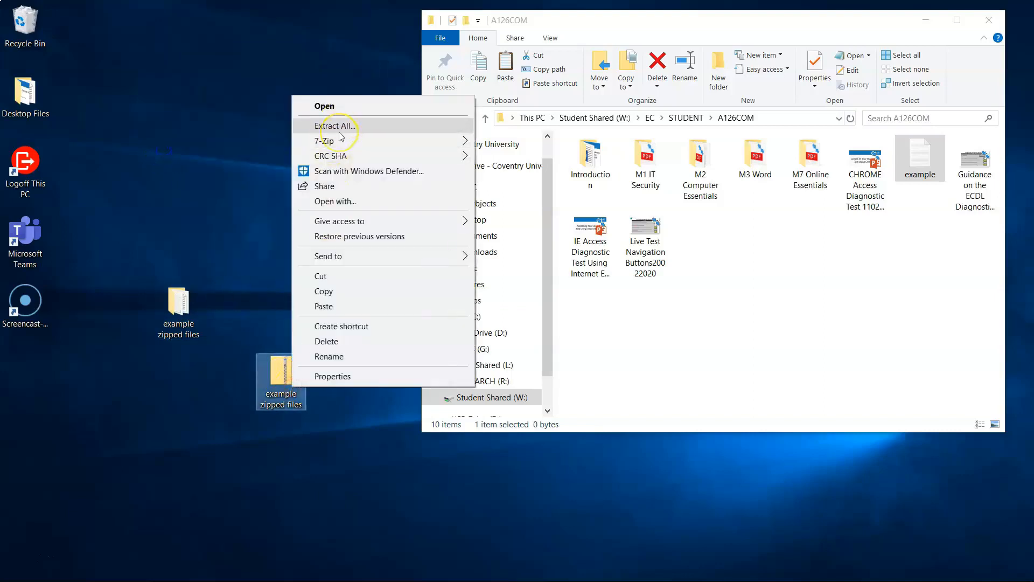
{"action": "left_click", "coordinate": [261, 312]}
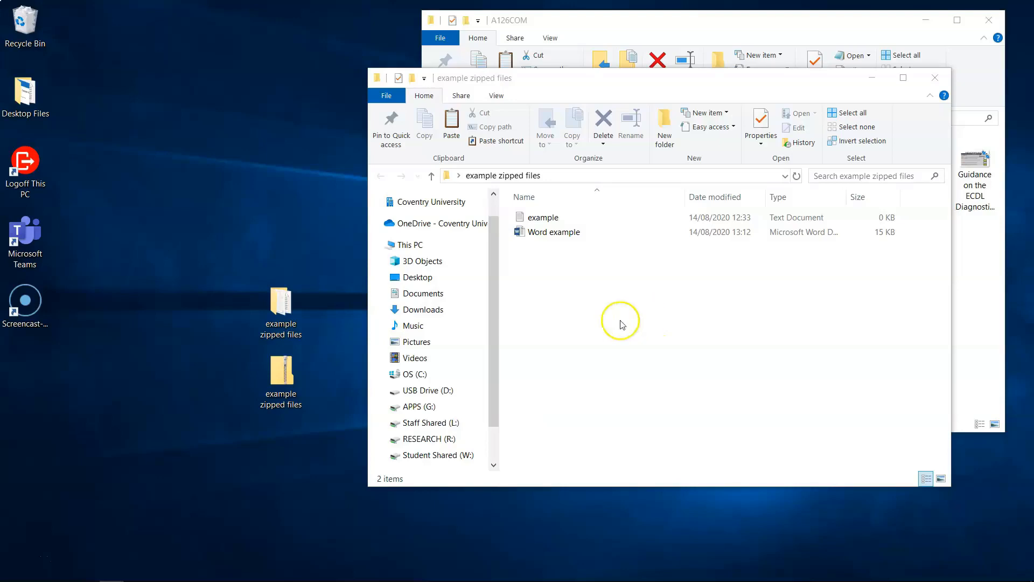
Step: Close the example zipped files window and reopen the extracted folder from the desktop to view its files
{"action": "left_click", "coordinate": [936, 78]}
{"action": "left_click", "coordinate": [280, 318]}
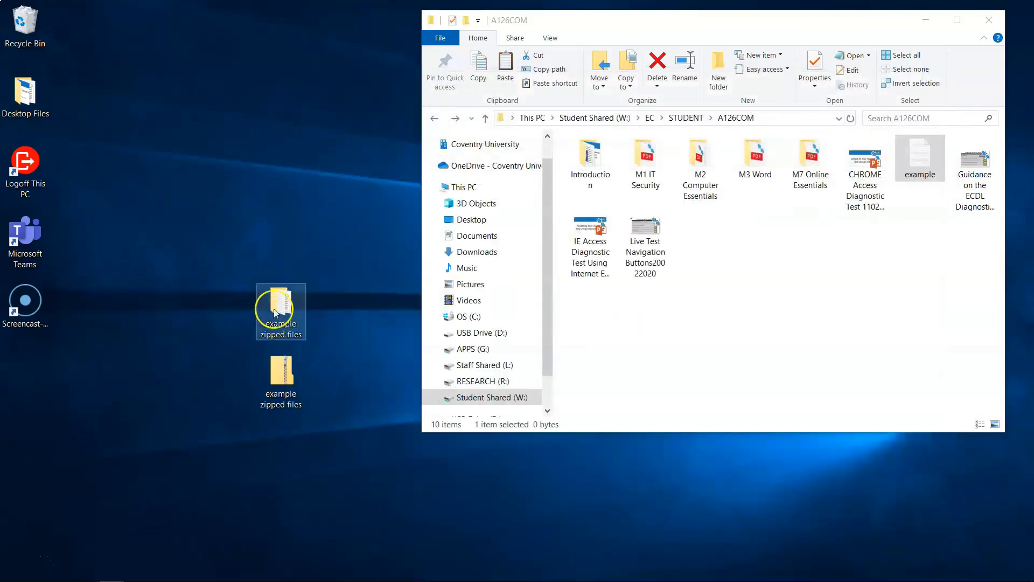
{"action": "left_click", "coordinate": [266, 377]}
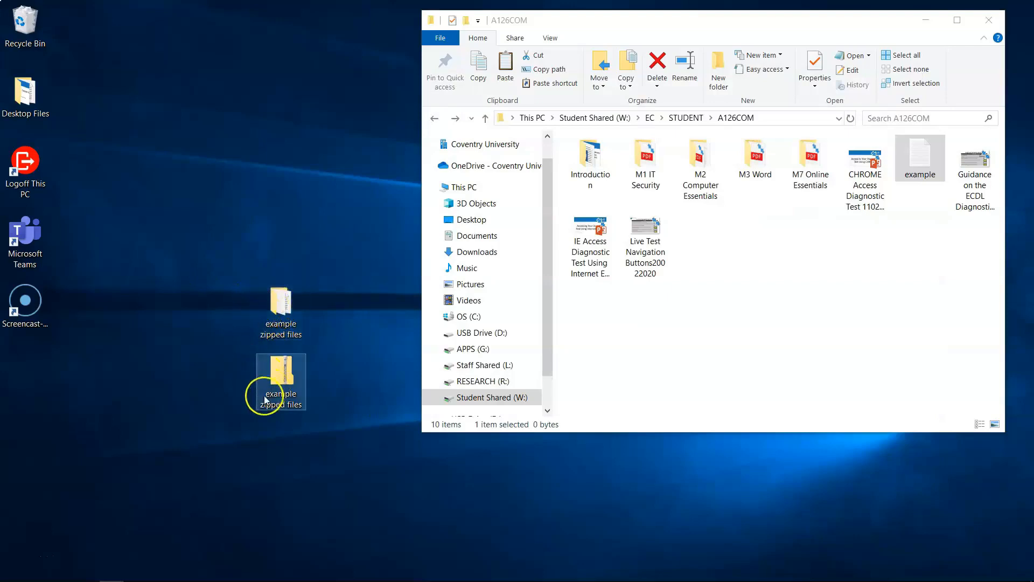
{"action": "left_click", "coordinate": [264, 313]}
{"action": "double_click", "coordinate": [277, 318]}
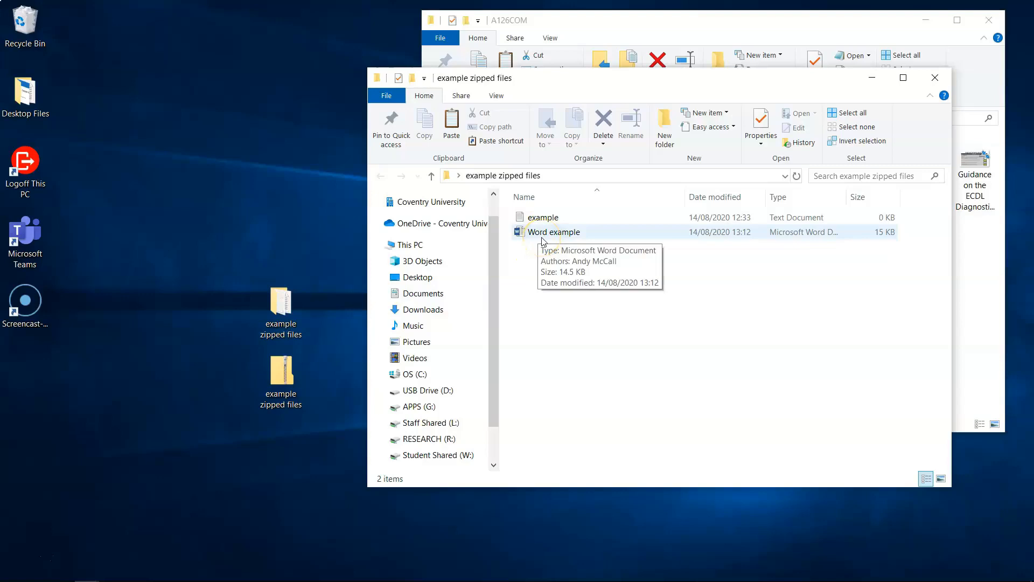
Step: Examine the general properties of the Word example document, including its file type and extension, and close them without changes
{"action": "right_click", "coordinate": [543, 241]}
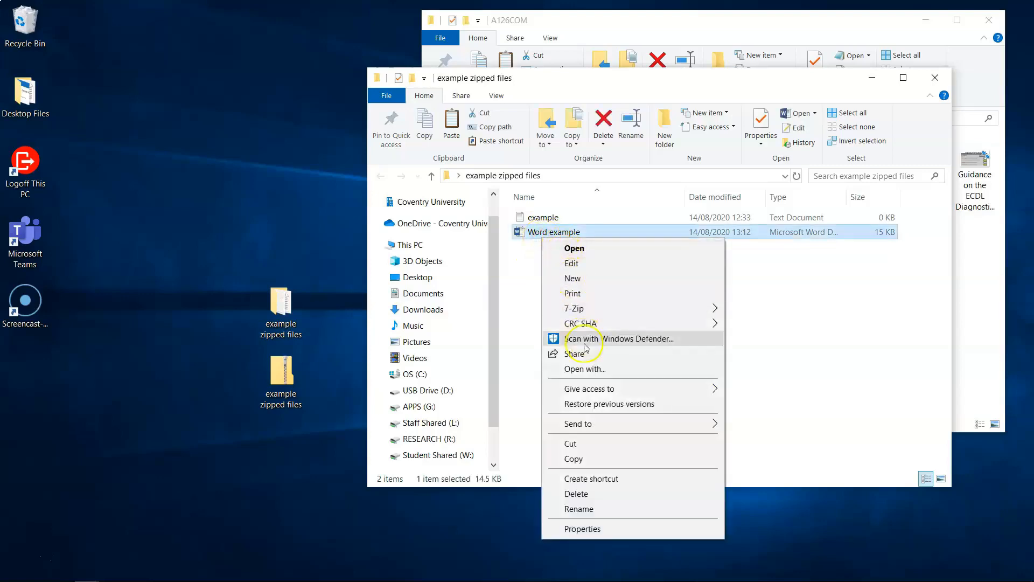
{"action": "left_click", "coordinate": [611, 531]}
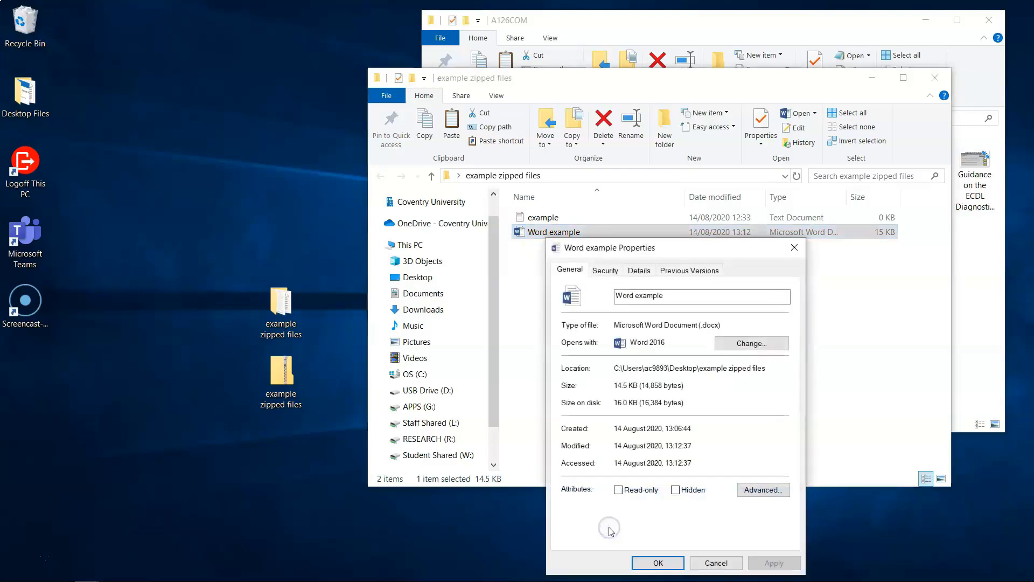
{"action": "left_click_drag", "start_coordinate": [596, 246], "coordinate": [662, 168]}
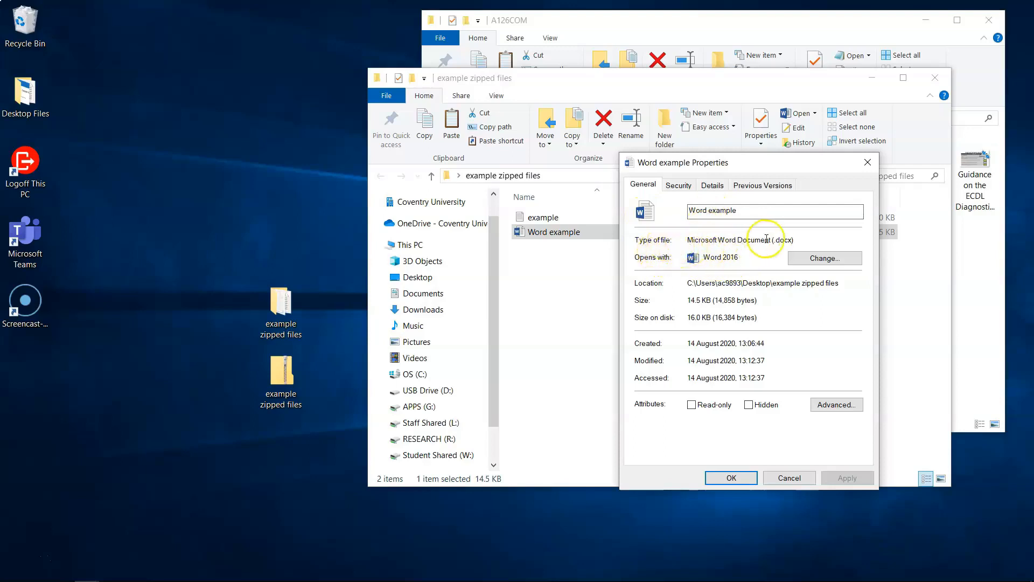
{"action": "left_click_drag", "start_coordinate": [774, 240], "coordinate": [792, 241]}
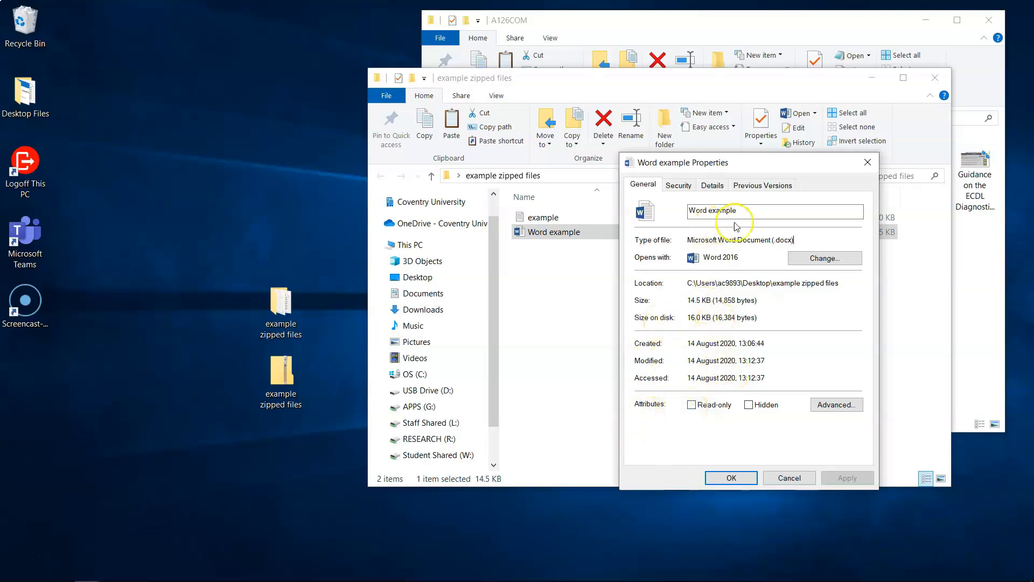
{"action": "left_click", "coordinate": [788, 478]}
{"action": "right_click", "coordinate": [538, 238]}
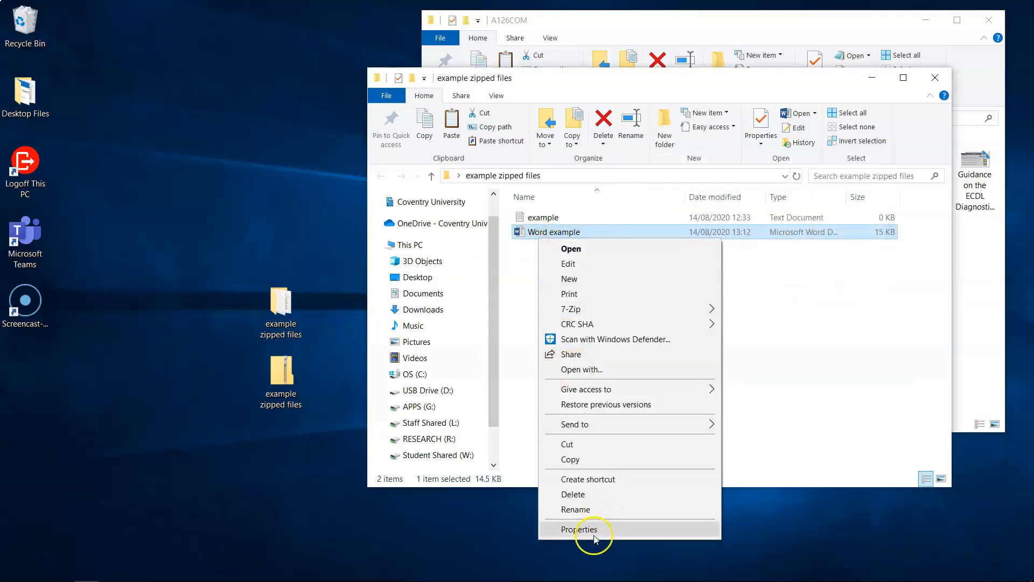
{"action": "left_click", "coordinate": [289, 461]}
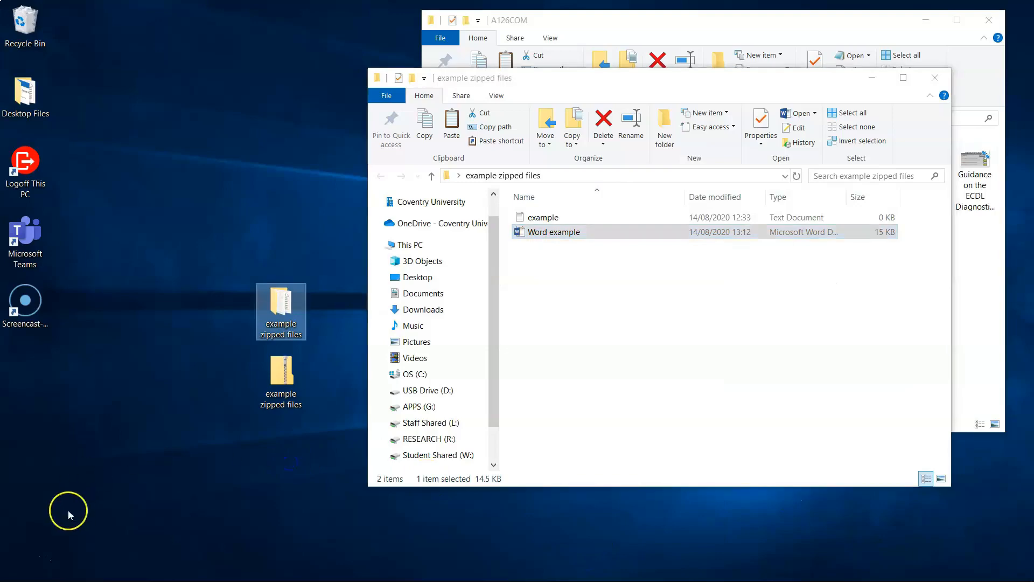